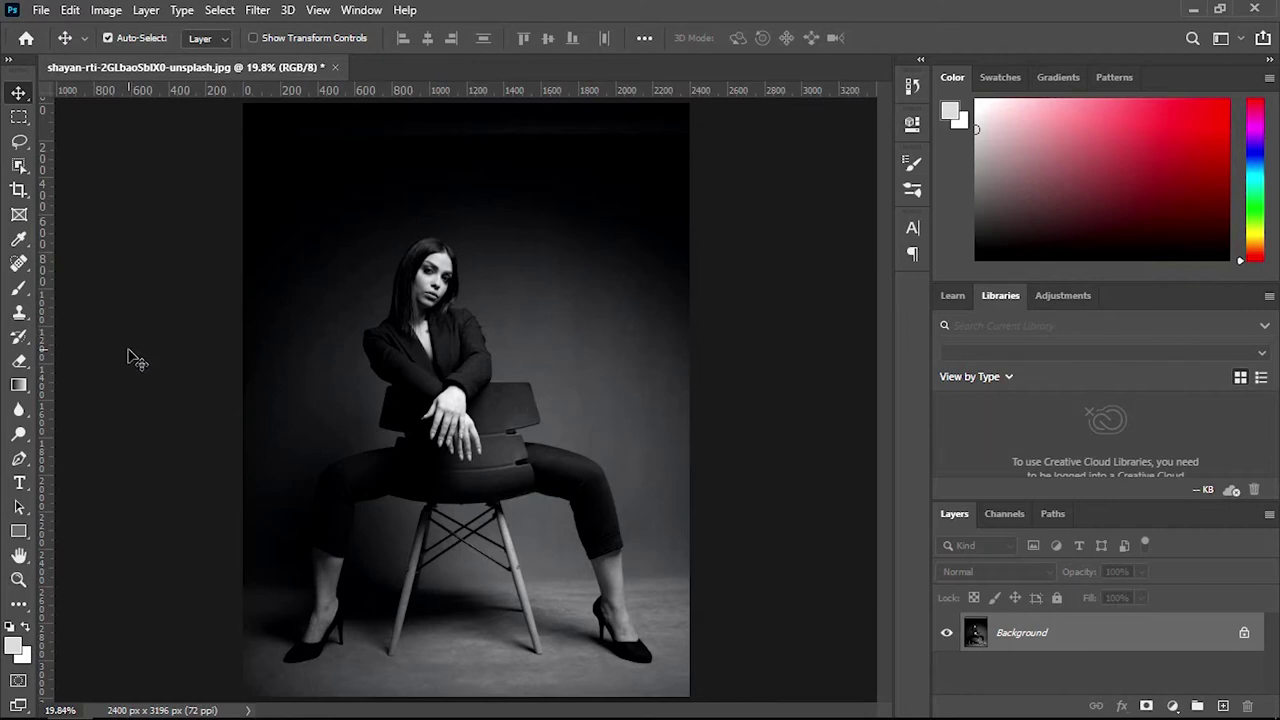
Add the black Verdana text 'AnanasArtStudio' across the middle of the portrait and commit it
left_click(18, 486)
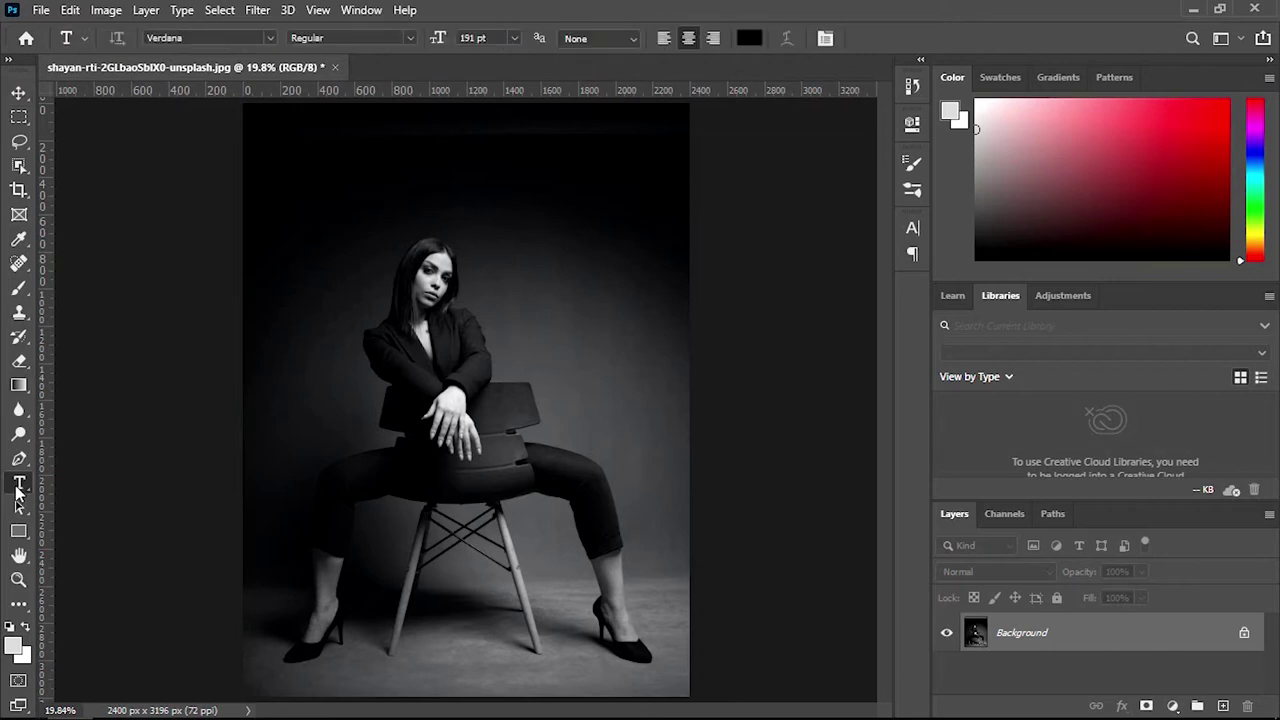
left_click(489, 363)
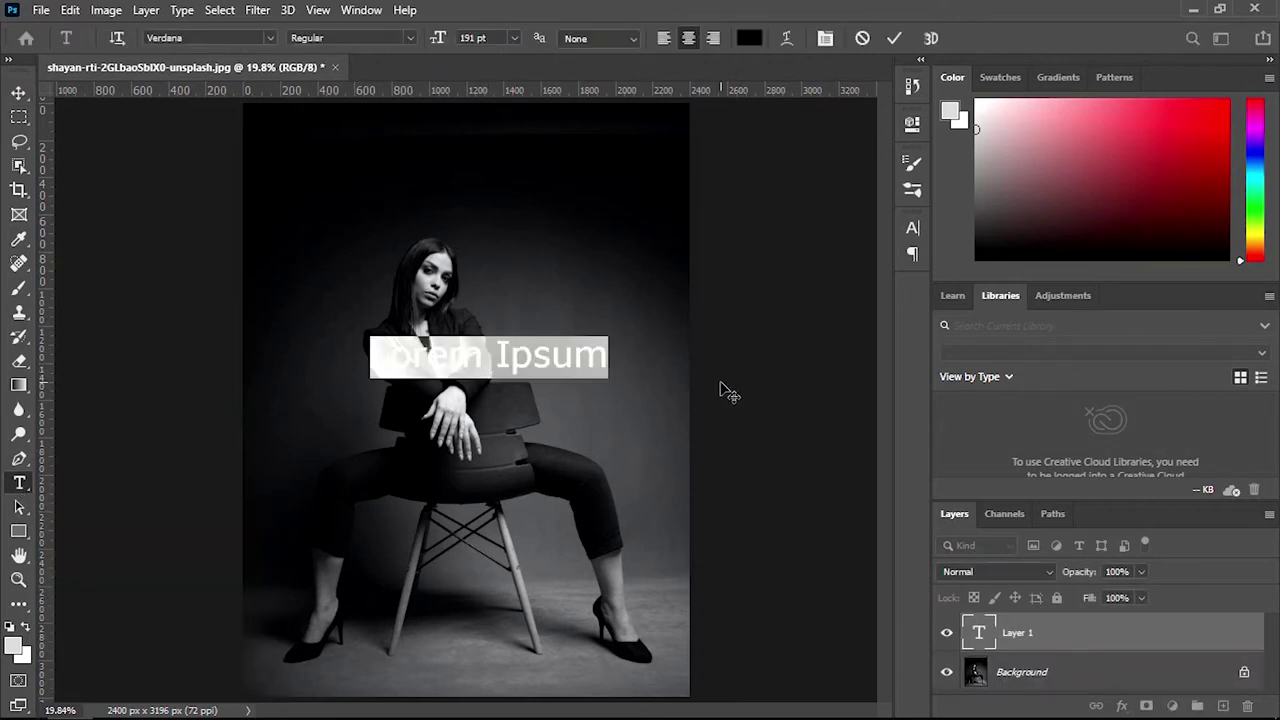
type("An")
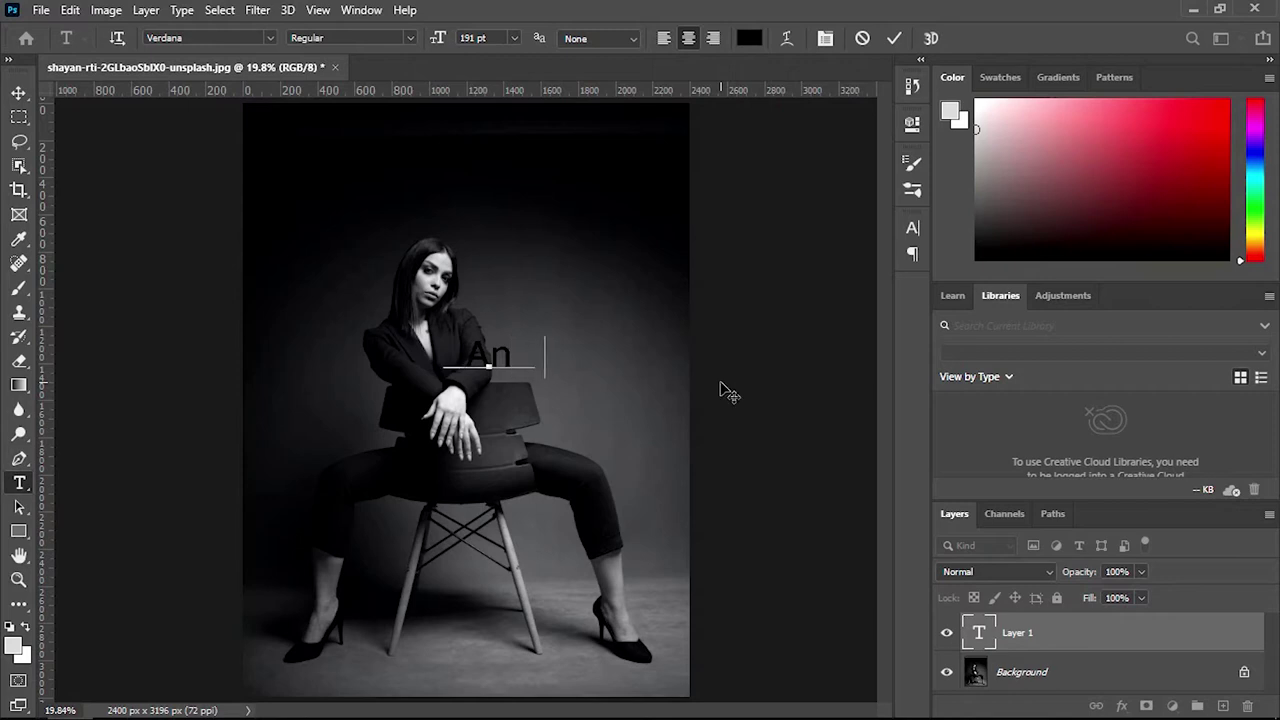
type("anasArt")
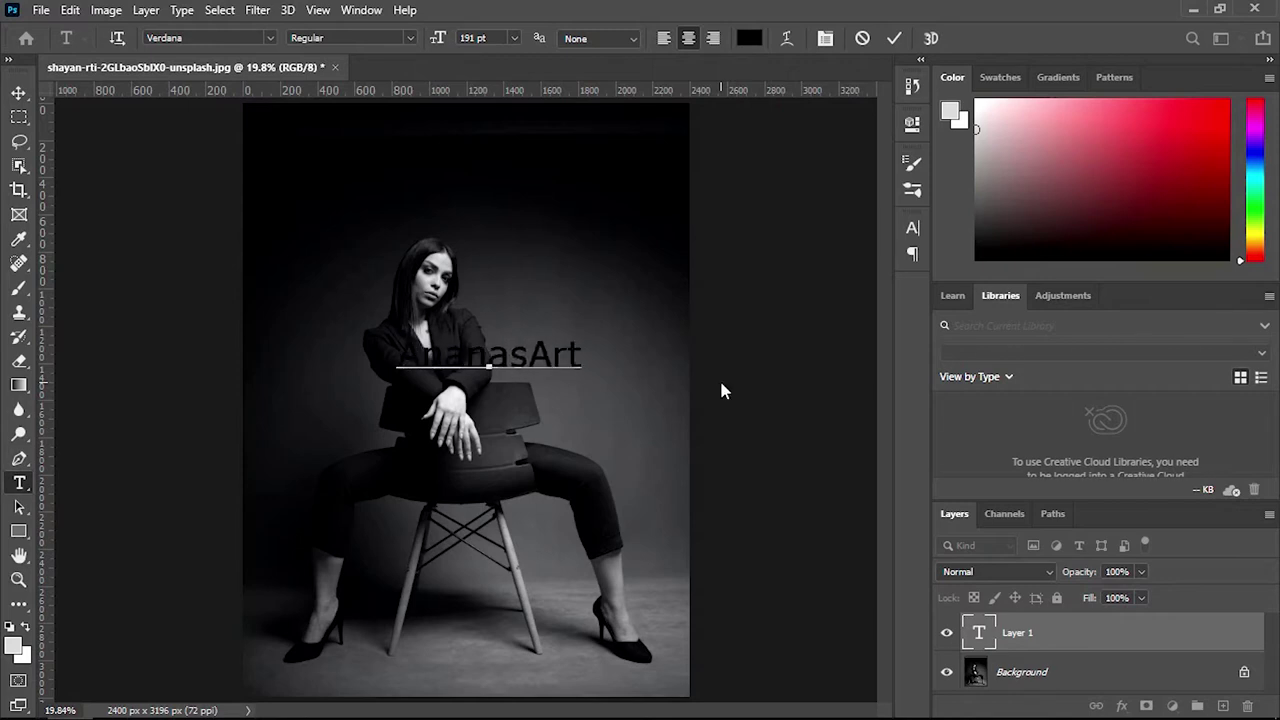
type("Studio")
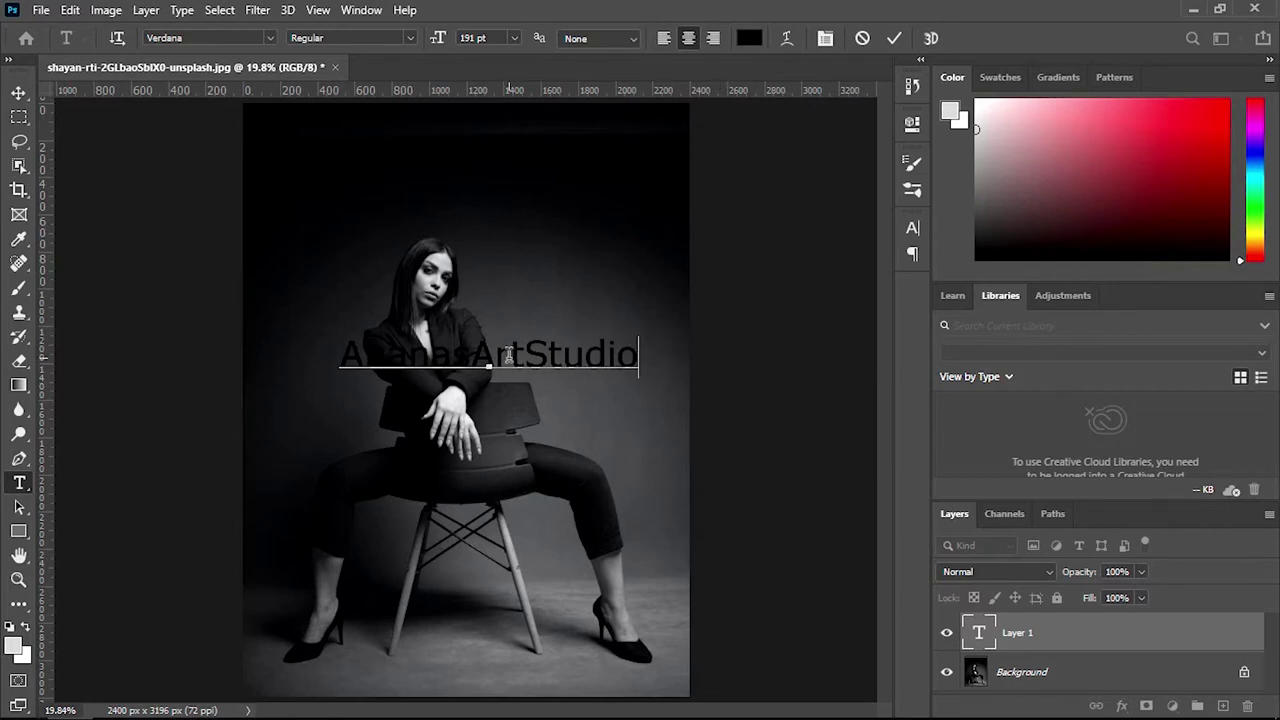
left_click(22, 94)
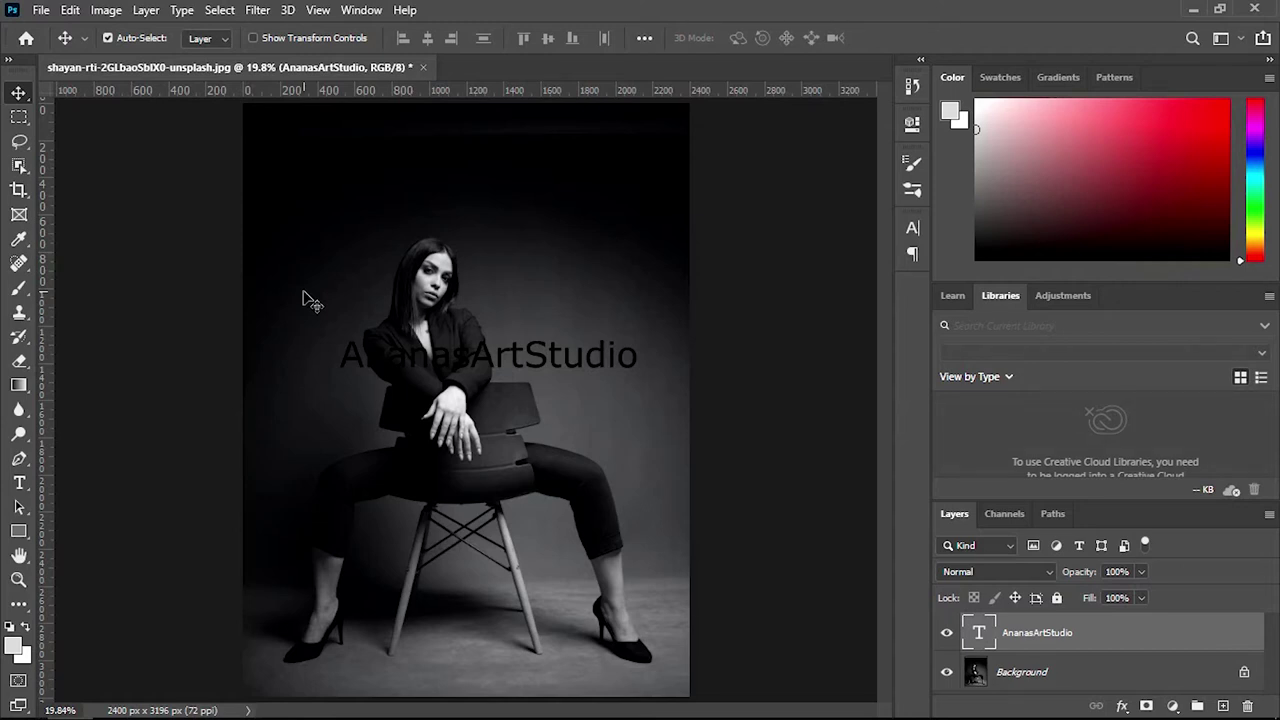
left_click(946, 672)
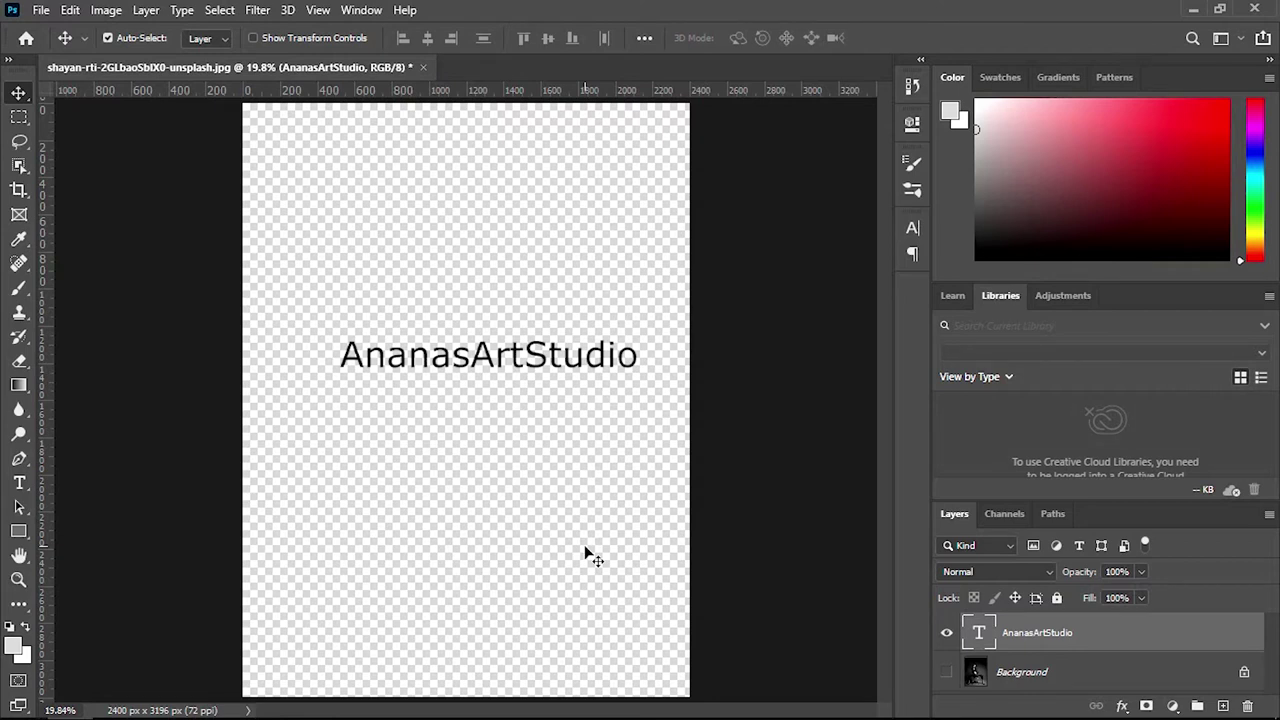
left_click(947, 672)
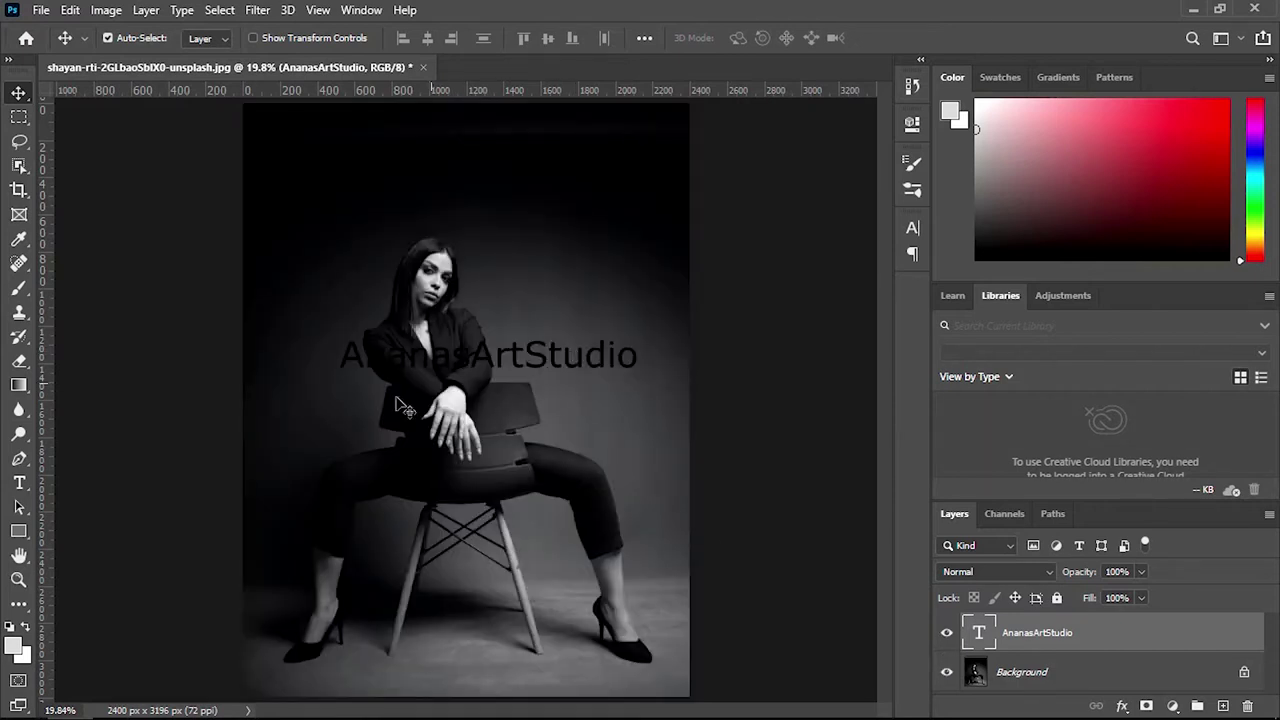
Draw a white-filled rectangle around the text and move it beneath the AnanasArtStudio text layer
left_click(18, 535)
left_click_drag(323, 315, 617, 372)
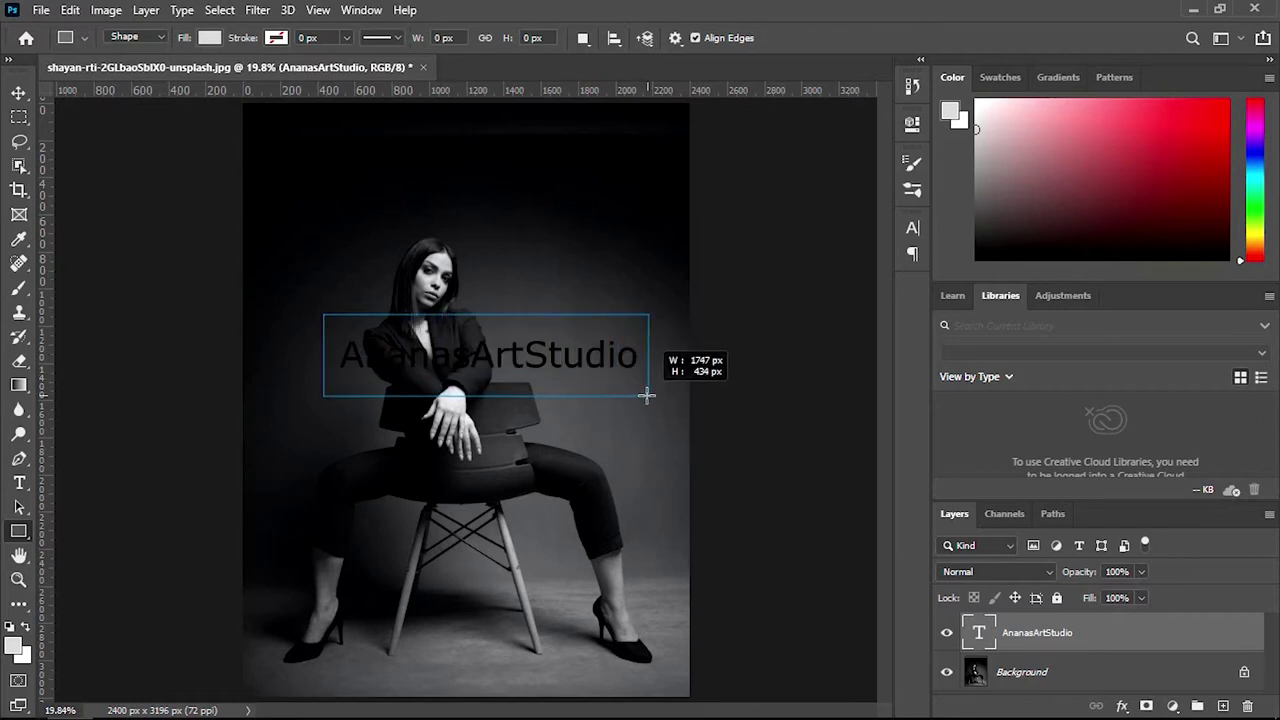
left_click_drag(617, 372, 645, 395)
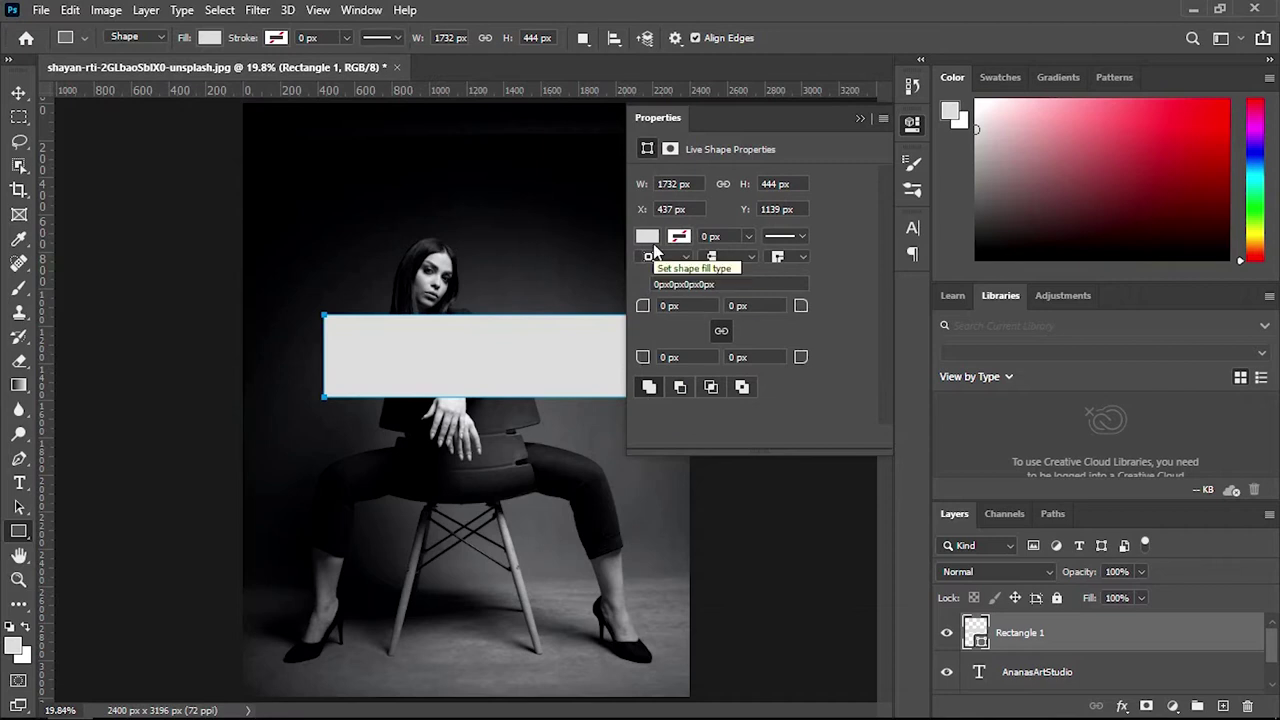
left_click(647, 237)
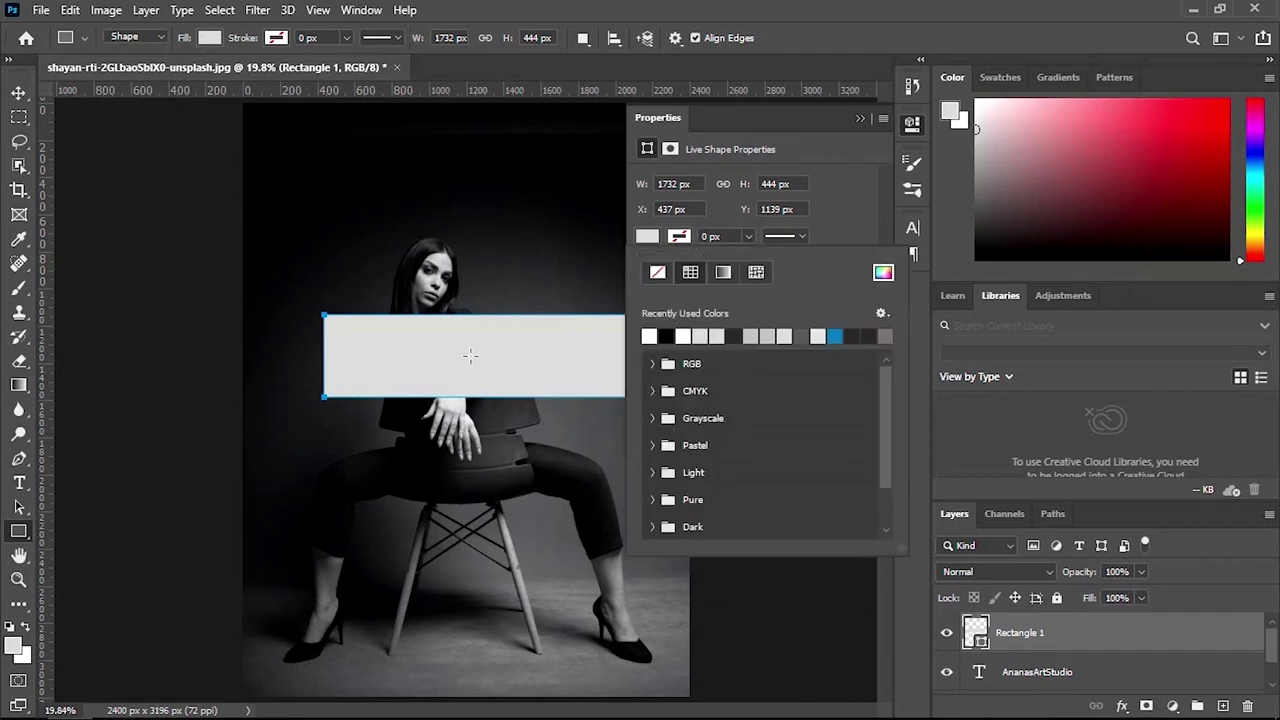
left_click(649, 336)
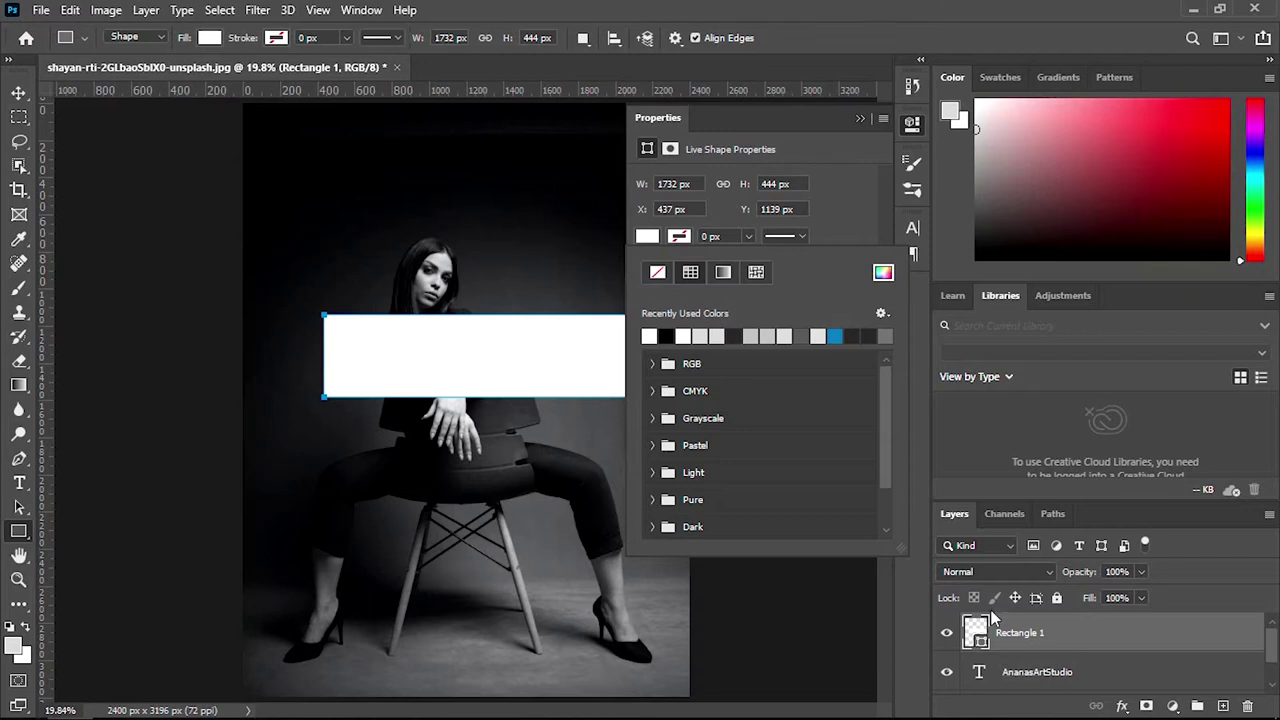
left_click(1033, 638)
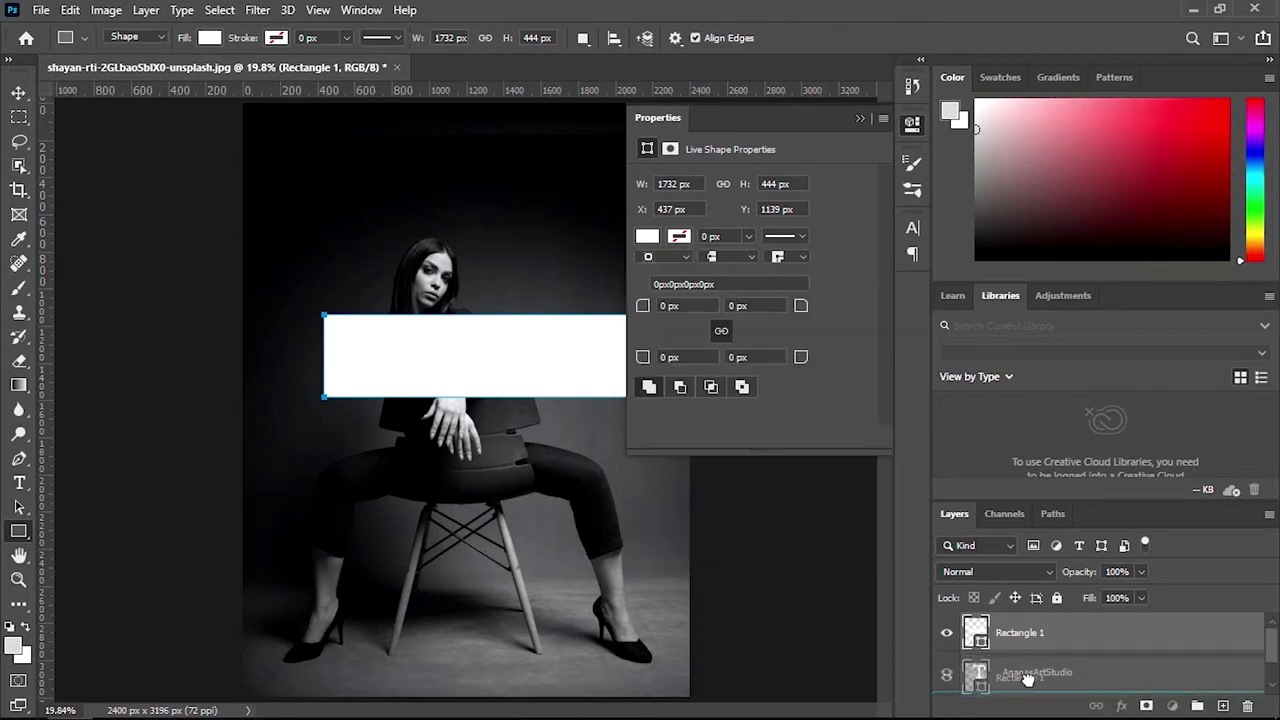
left_click_drag(1033, 638, 1022, 684)
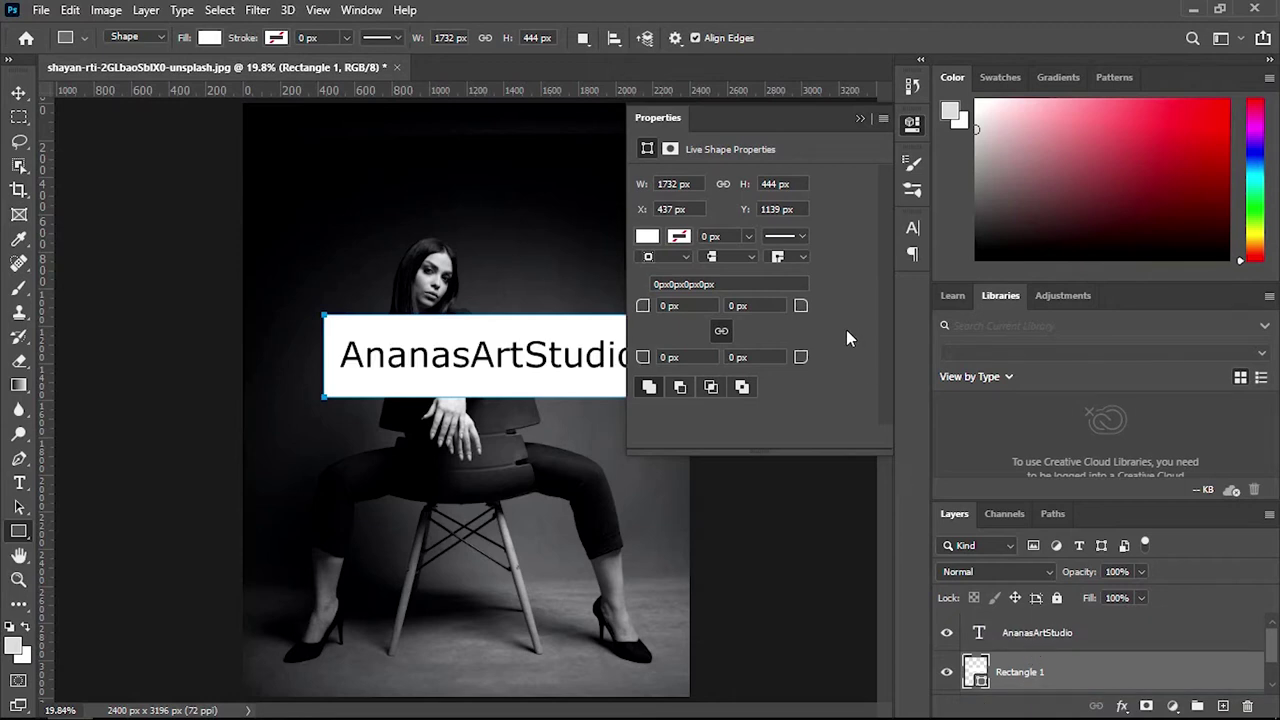
Collapse the shape Properties panel to reveal the full white AnanasArtStudio box
left_click(859, 120)
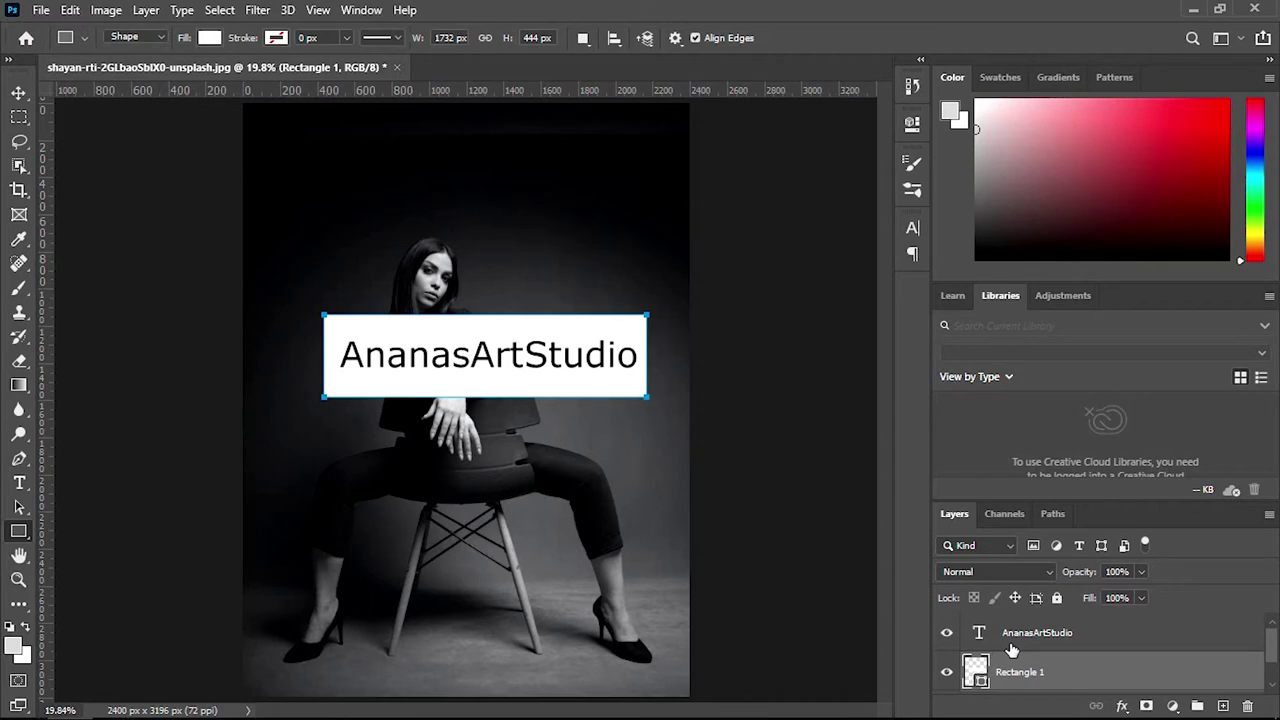
Merge the text and Rectangle 1 layers into one AnanasArtStudio layer, toggling its visibility to check
left_click(1022, 640, "shift")
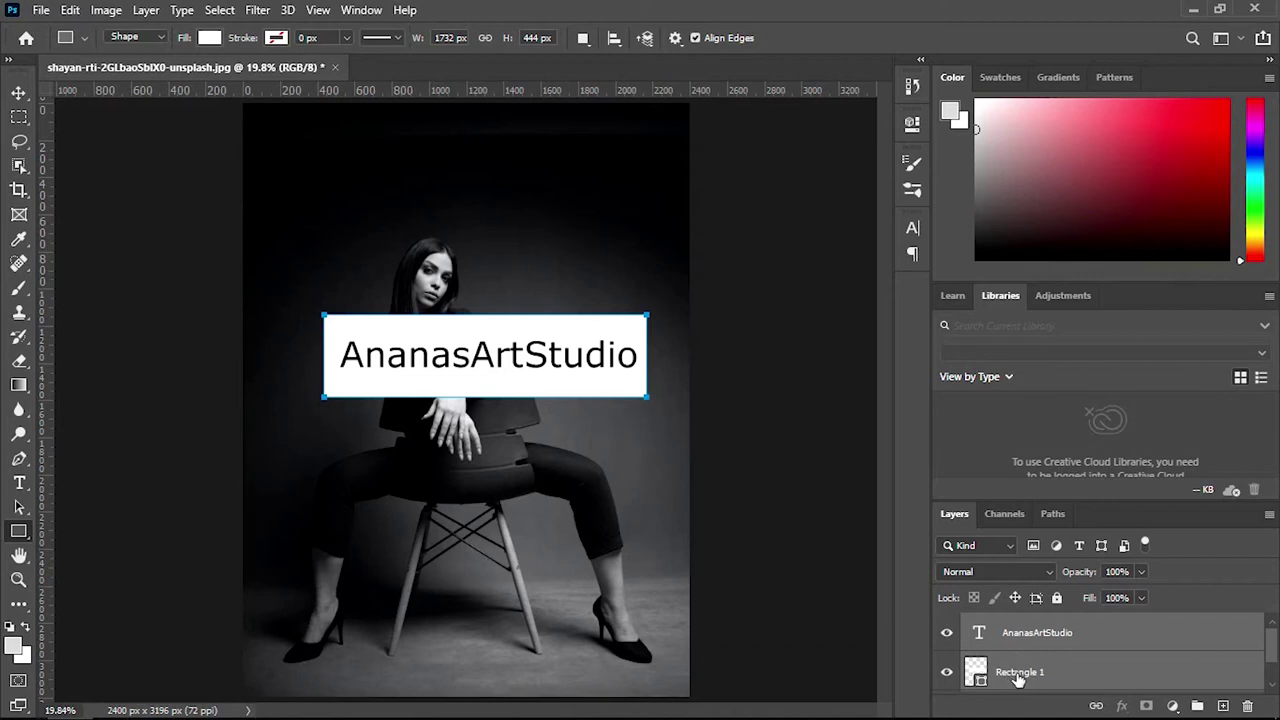
right_click(1018, 679)
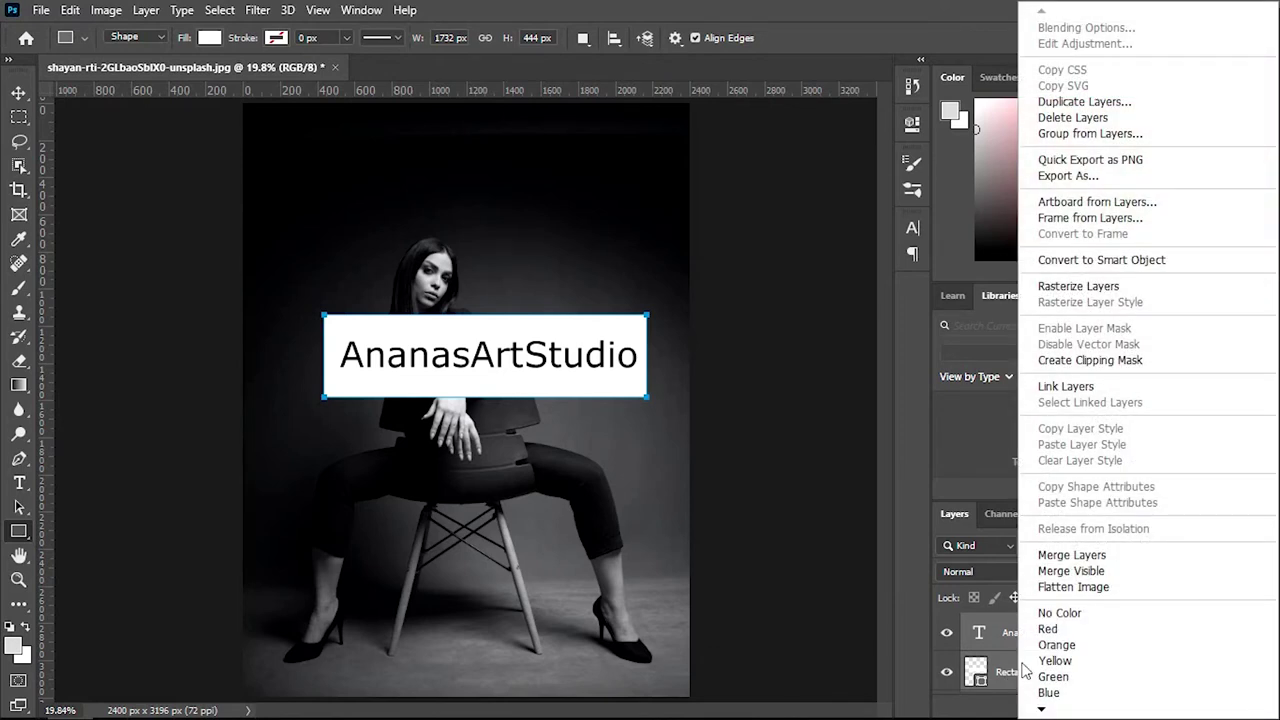
left_click(1070, 556)
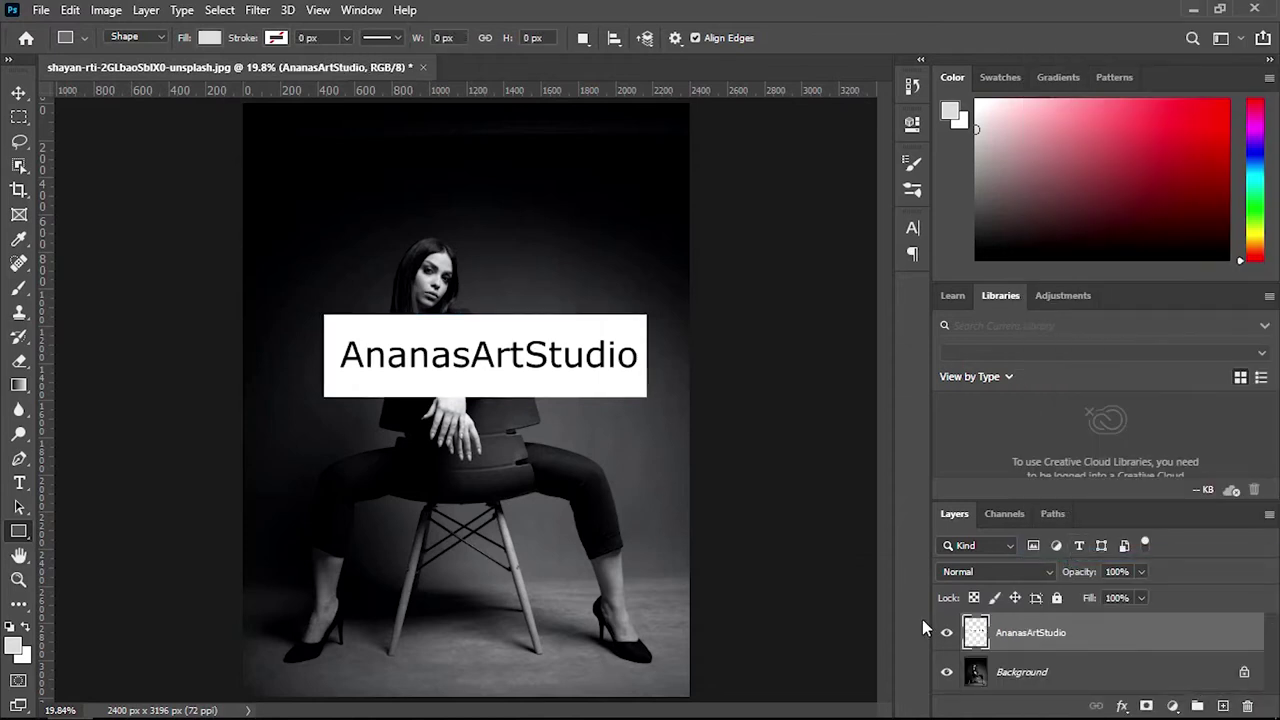
left_click(945, 633)
left_click(945, 633)
Free-transform the white AnanasArtStudio box down to about 63% of its size
key("ctrl+t")
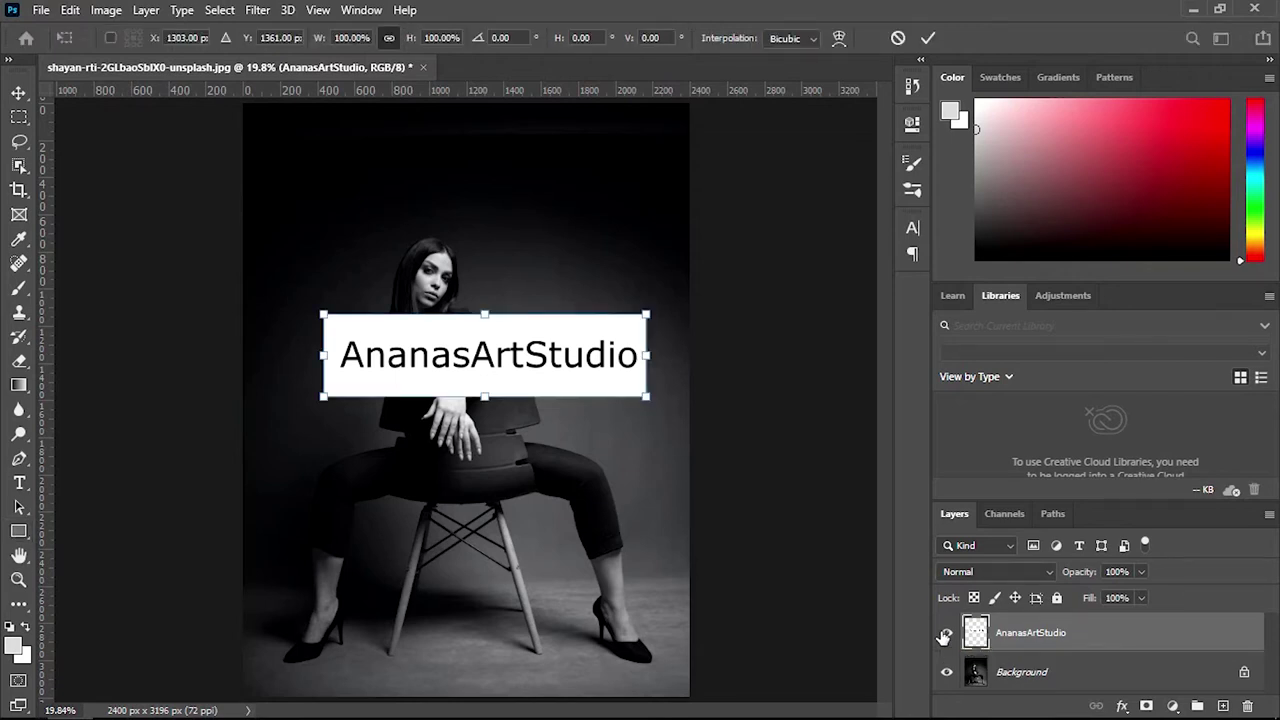
left_click_drag(648, 313, 548, 343)
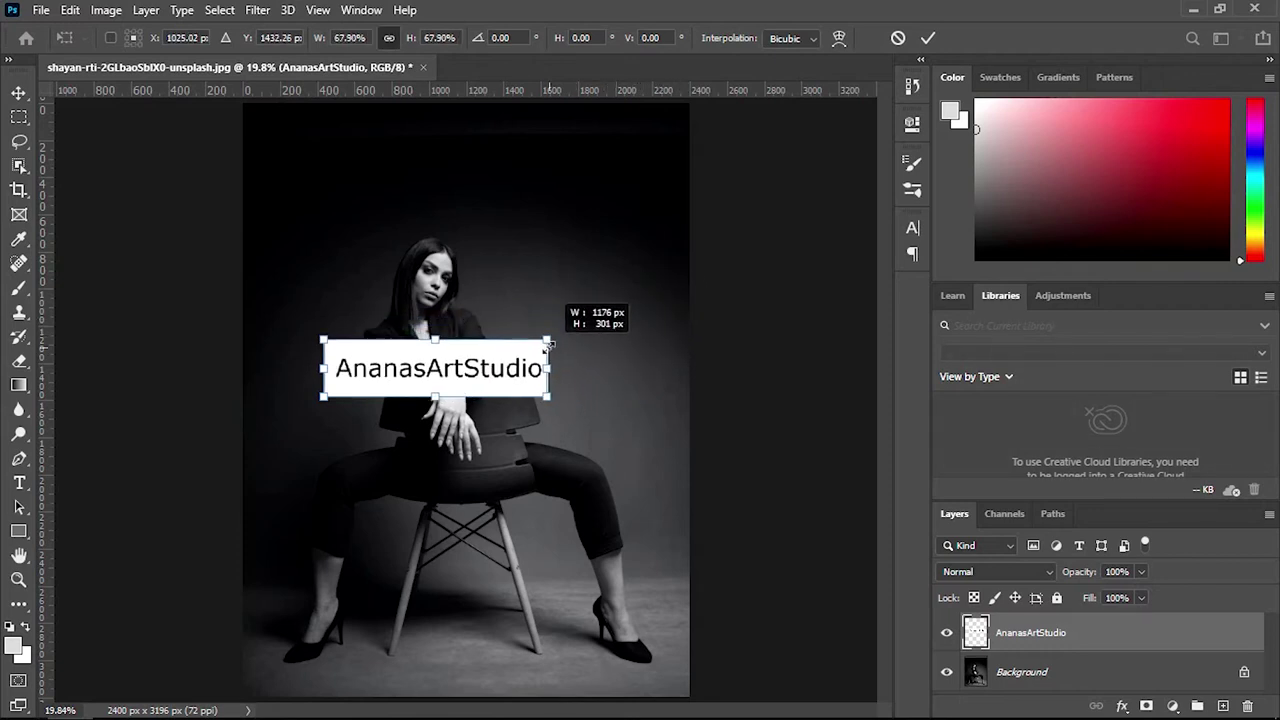
left_click_drag(548, 343, 535, 347)
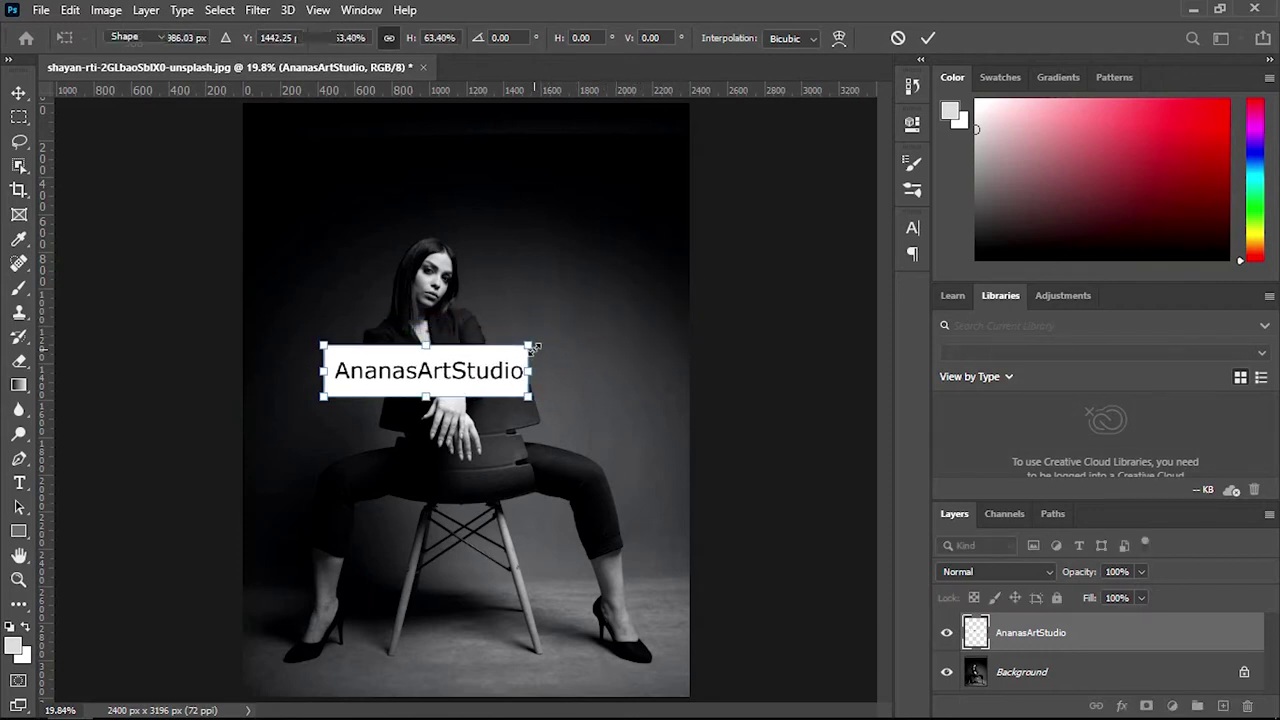
key("Return")
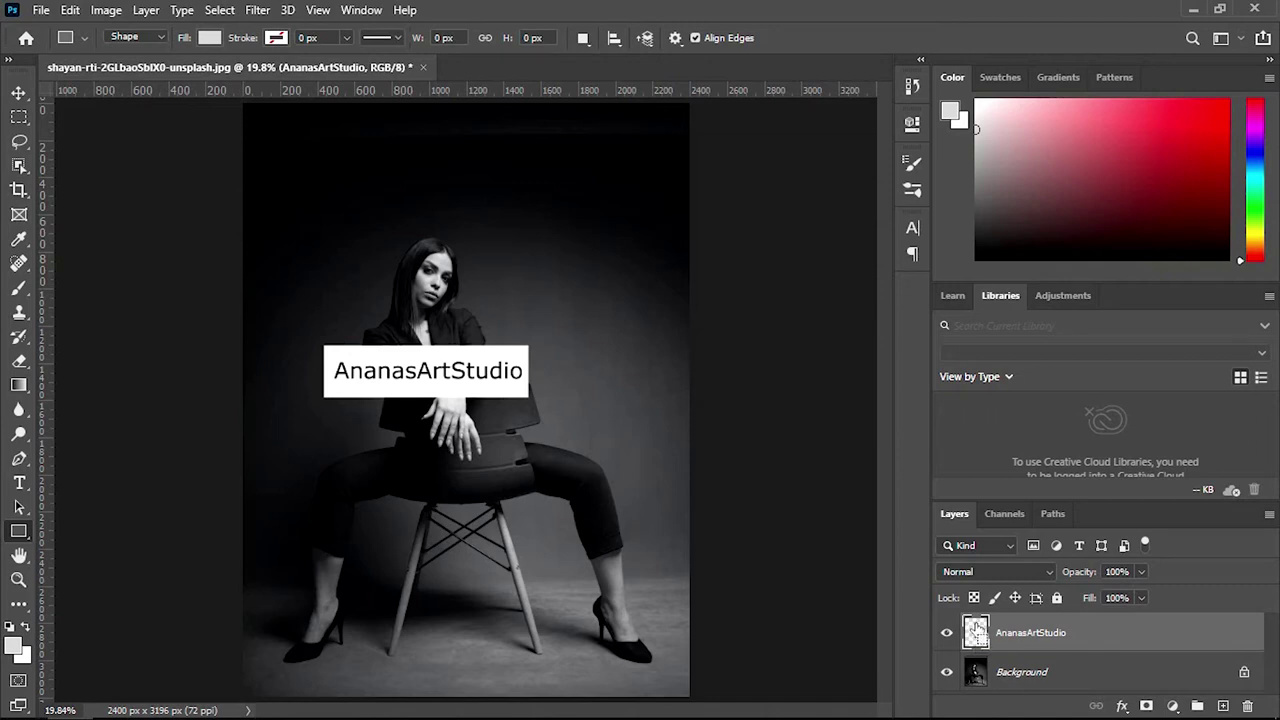
Define the selected AnanasArtStudio box as the brush preset 'Sampled Brush 1'
left_click(975, 632, "ctrl")
left_click(72, 12)
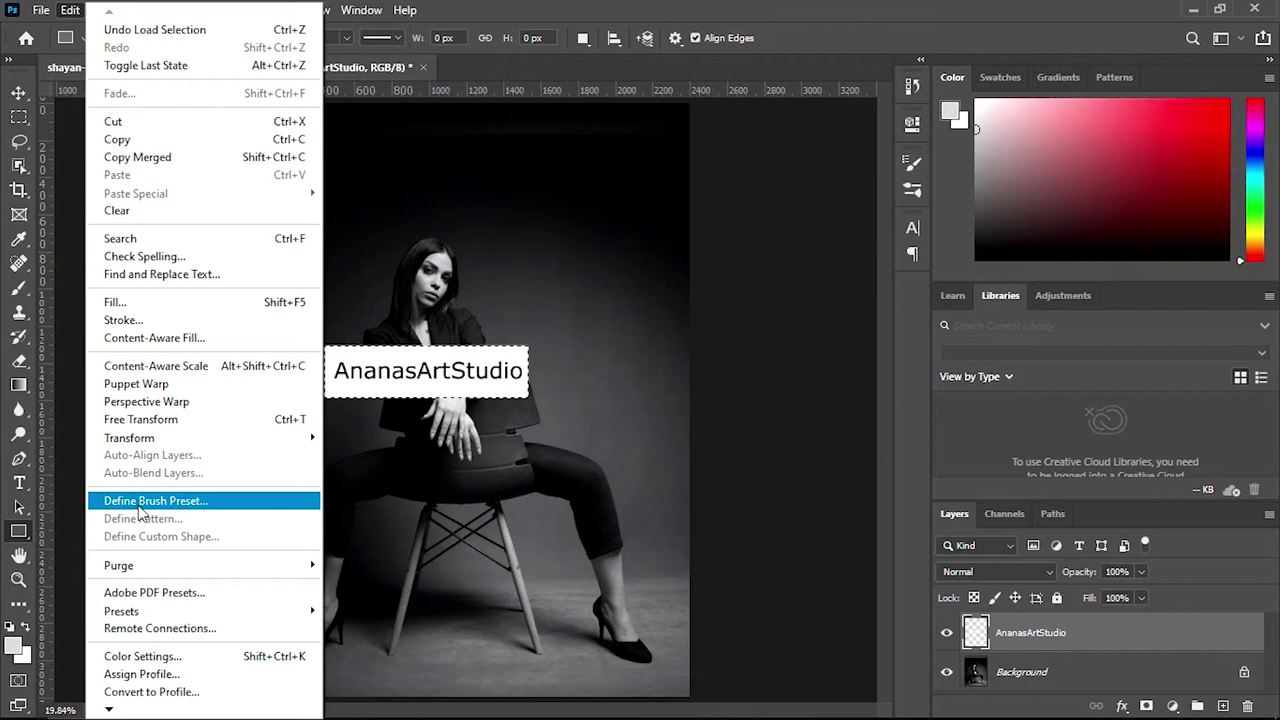
left_click(141, 503)
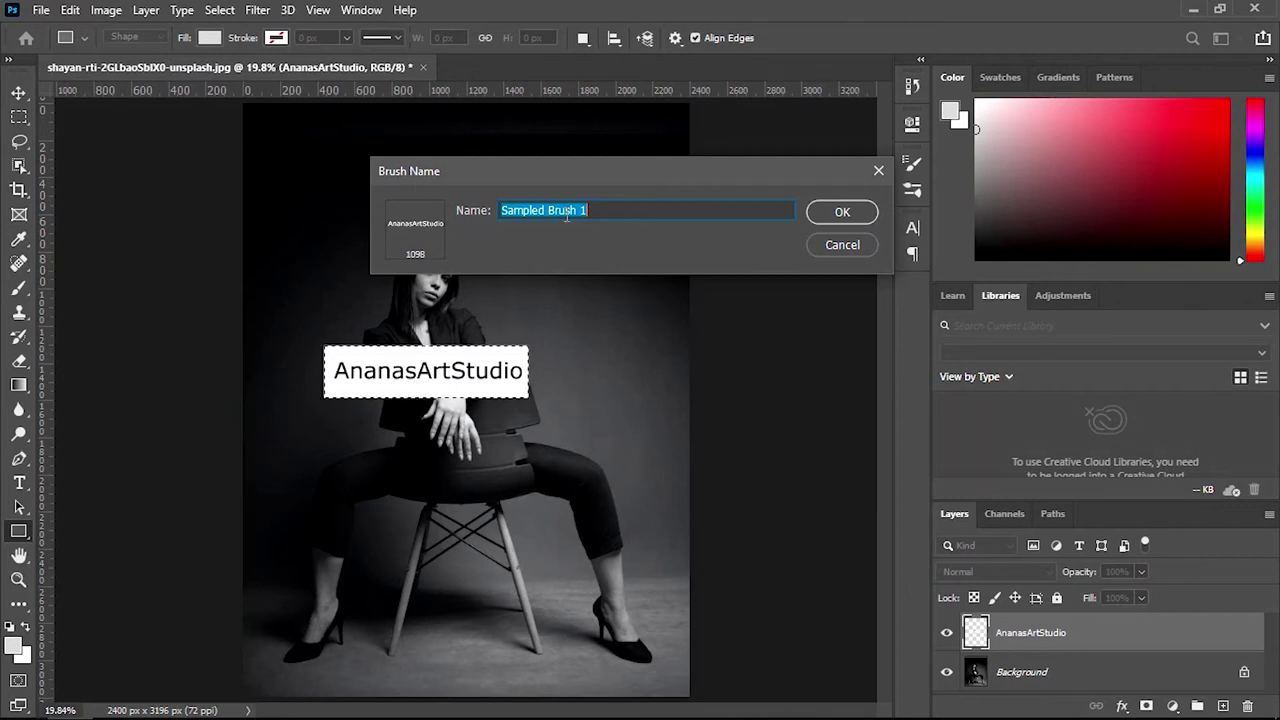
left_click(830, 216)
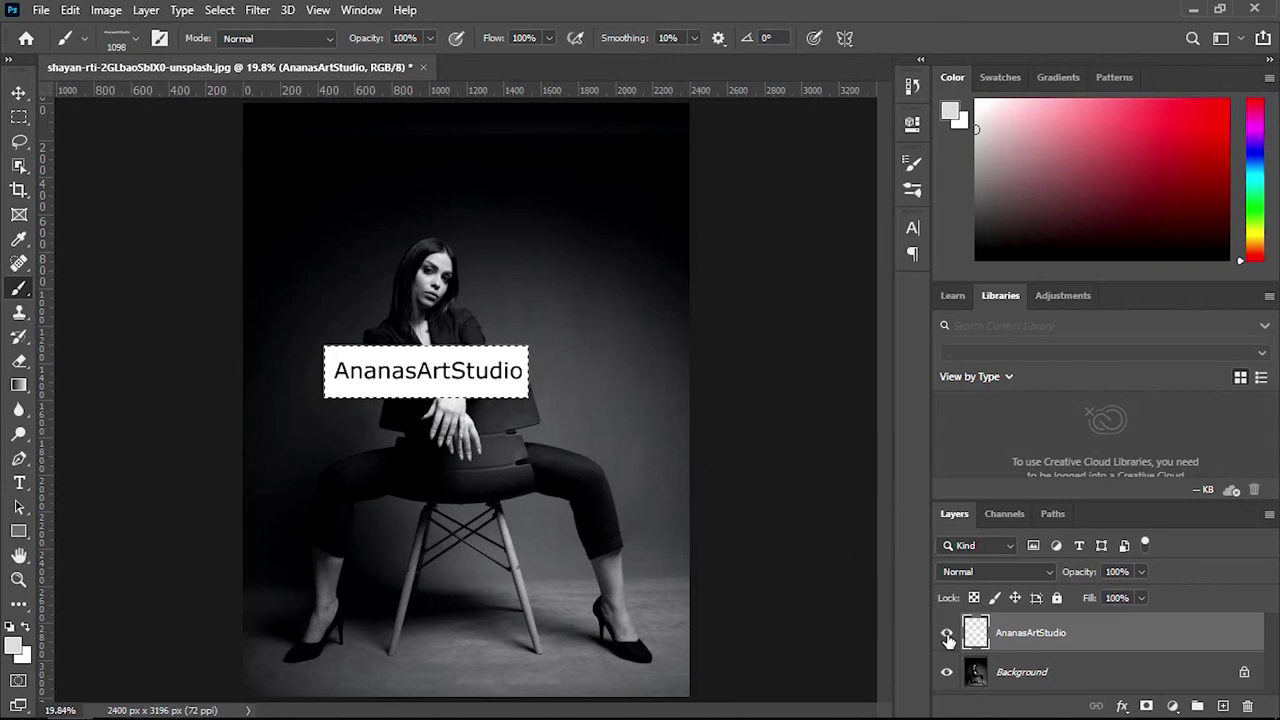
Hide the AnanasArtStudio layer, clear the selection, and add an empty Layer 1
left_click(947, 634)
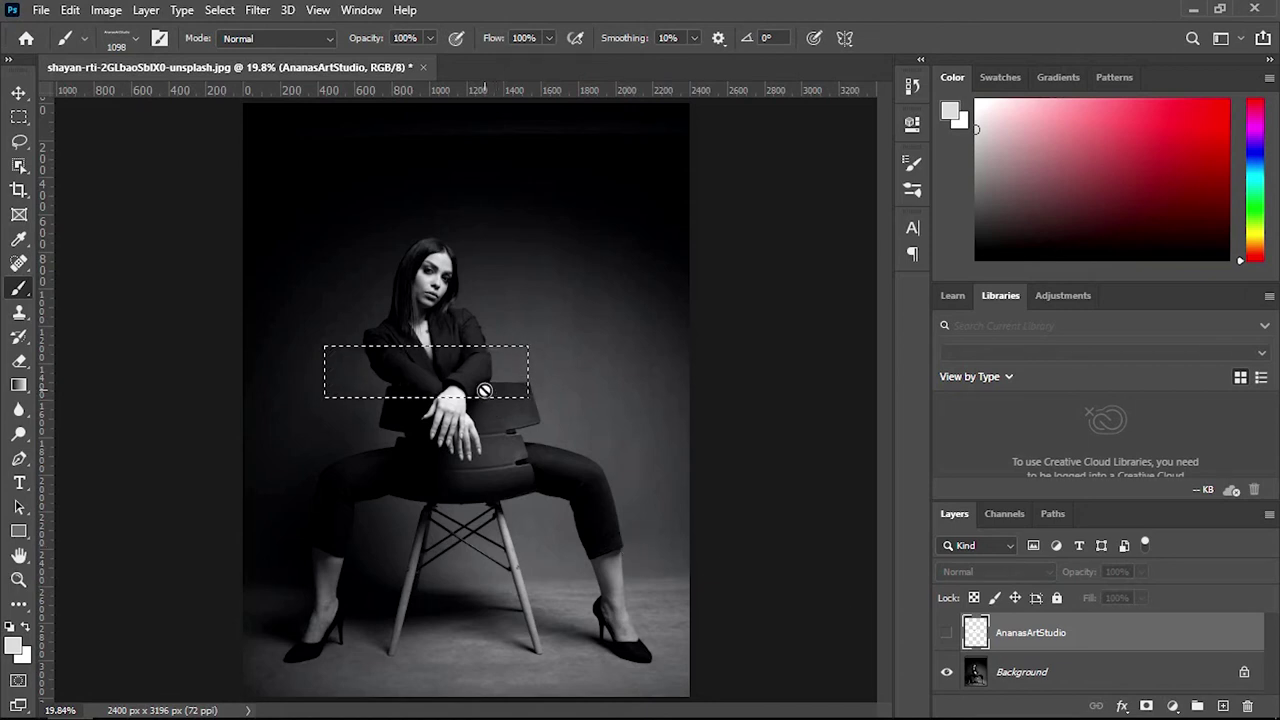
key("ctrl+d")
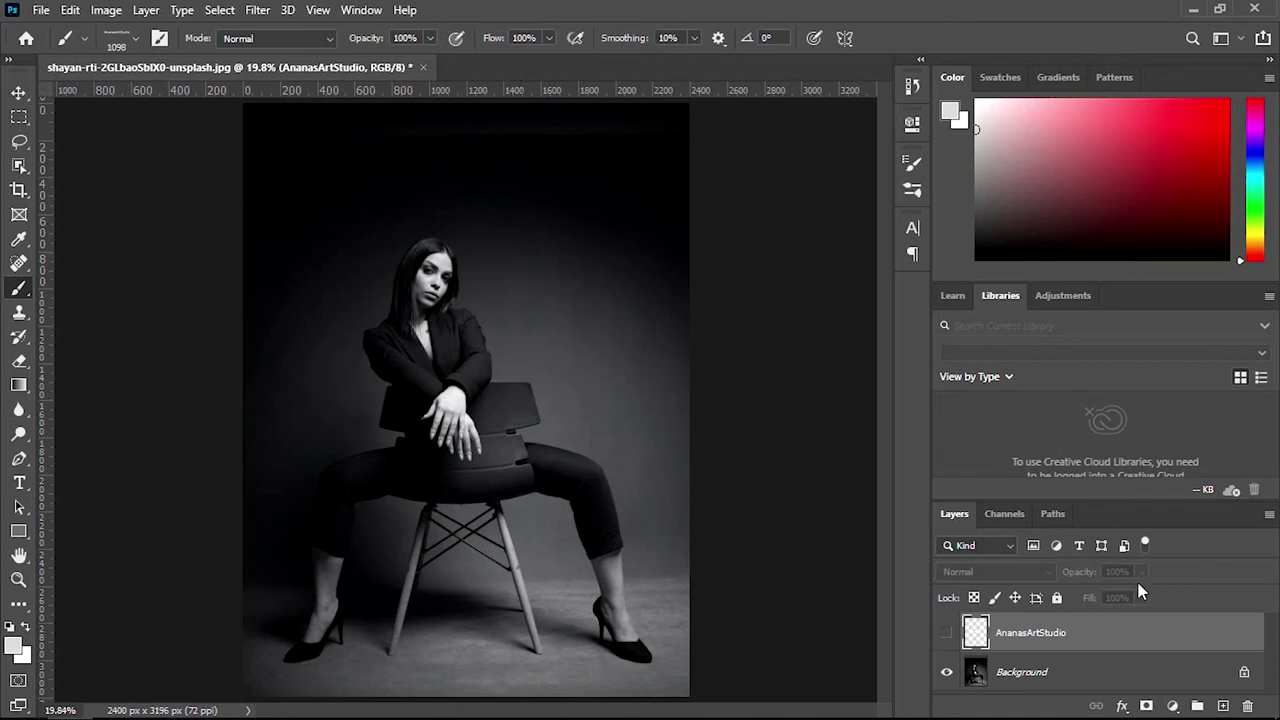
left_click(1225, 707)
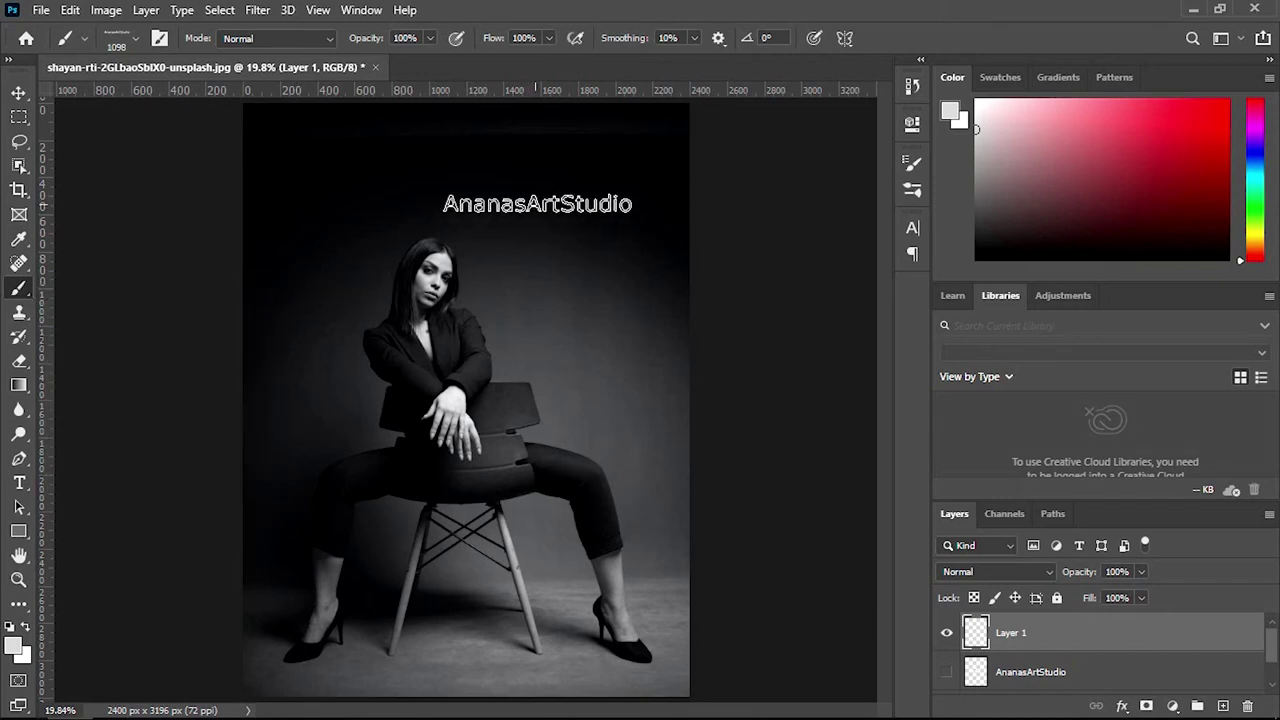
Set the Sampled Brush 1 size to 850 px
right_click(541, 204)
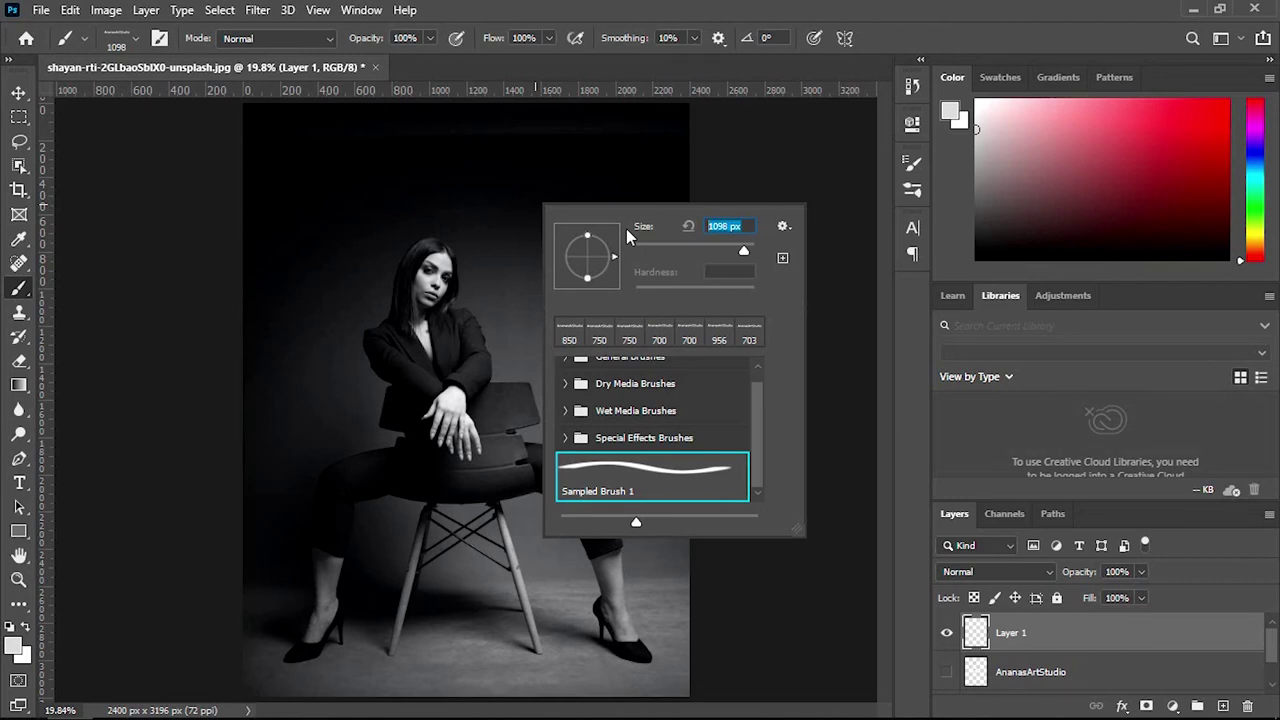
type("850")
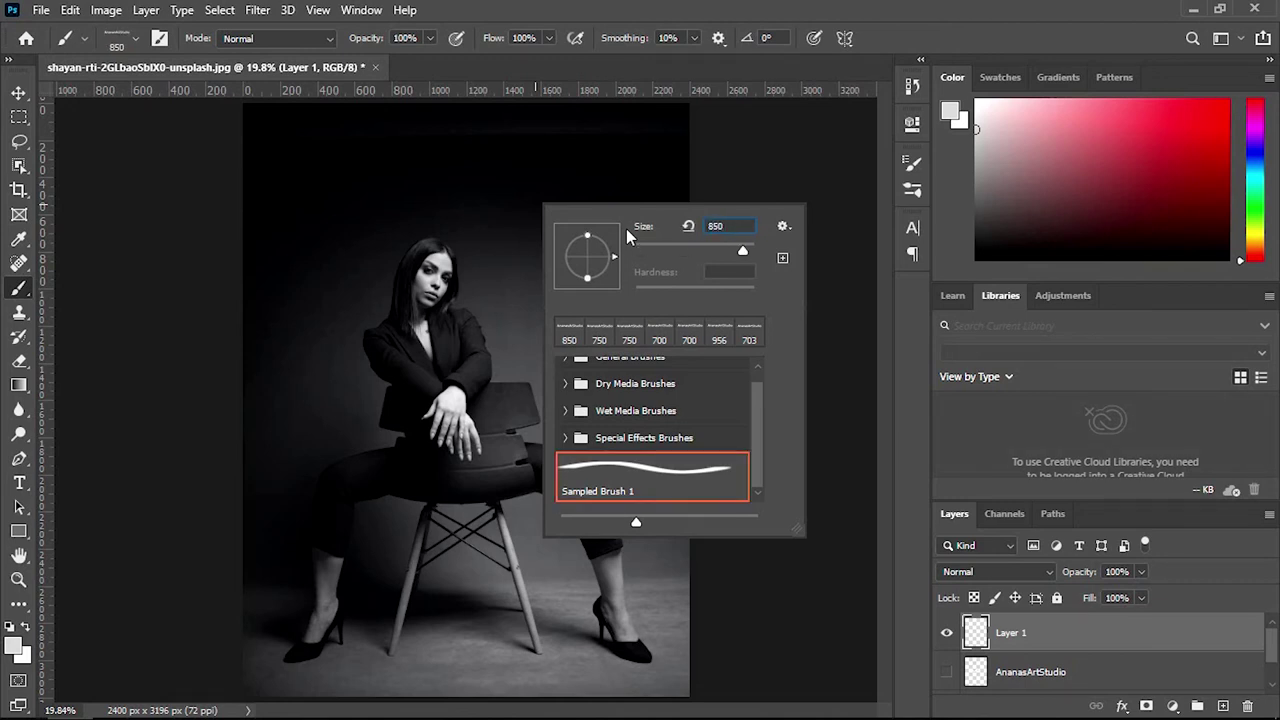
key("Return")
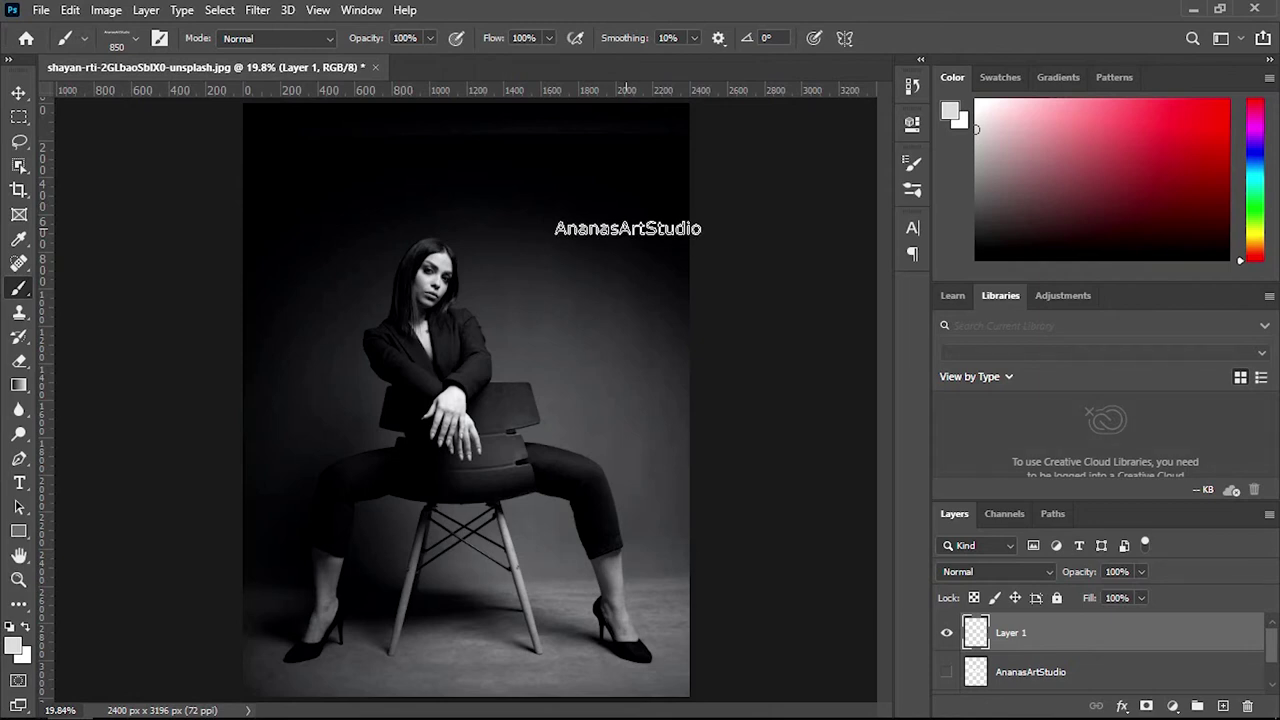
Widen the watermark brush spacing to 161% in Brush Settings
left_click(355, 12)
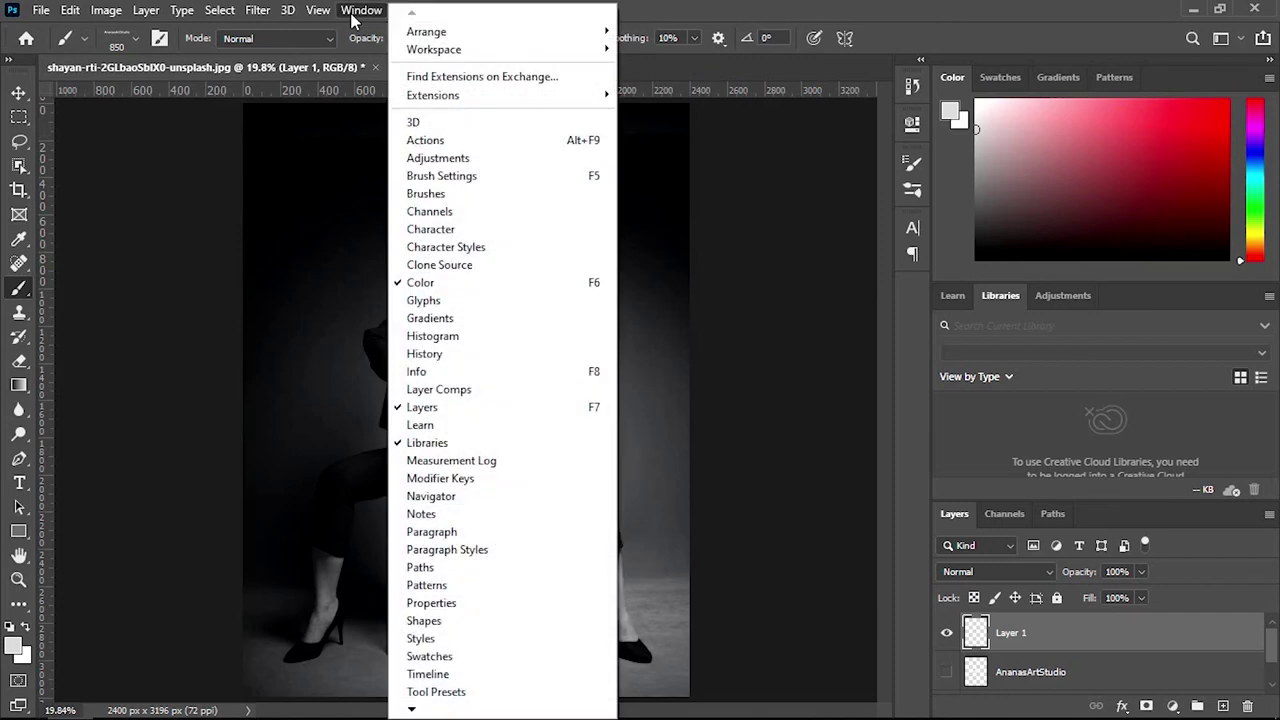
left_click(453, 178)
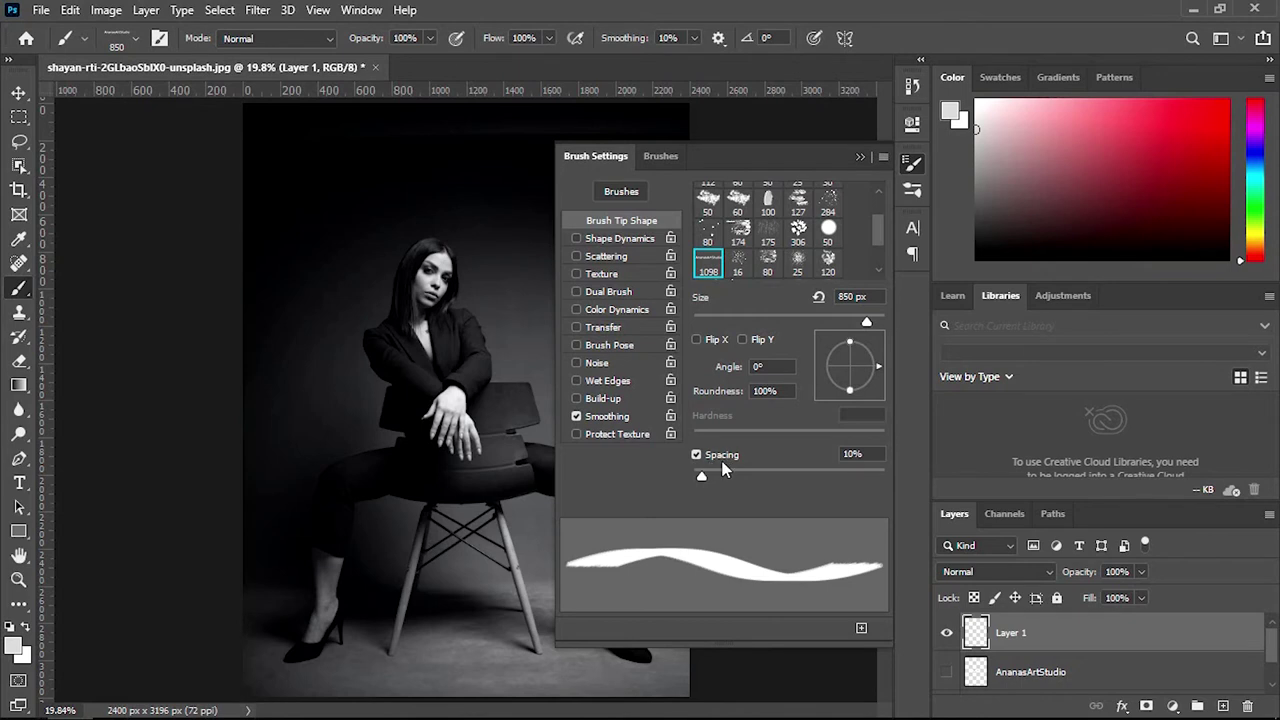
mouse_move(699, 480)
left_mouse_down()
mouse_move(820, 480)
mouse_move(690, 475)
left_mouse_up()
left_click(859, 159)
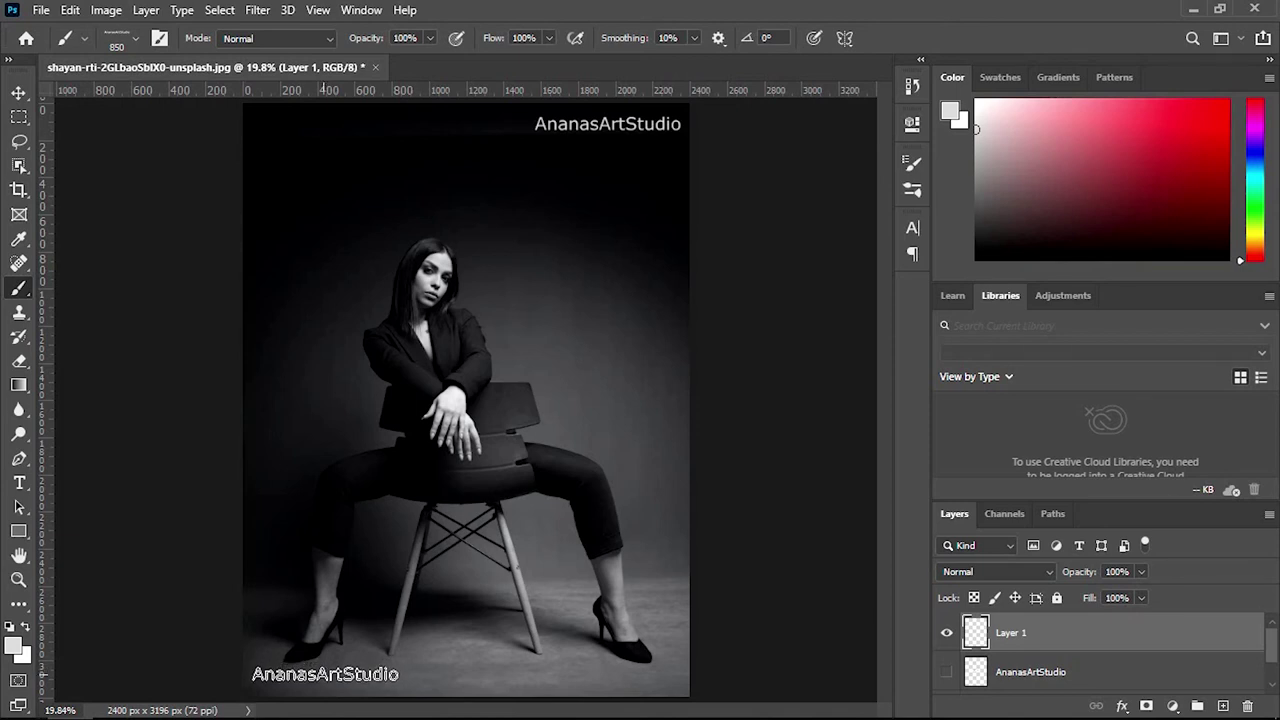
Paint trial watermark strokes from the top-right toward the bottom-left, then reopen Brush Settings
left_click_drag(607, 123, 478, 372)
left_click_drag(450, 432, 340, 655)
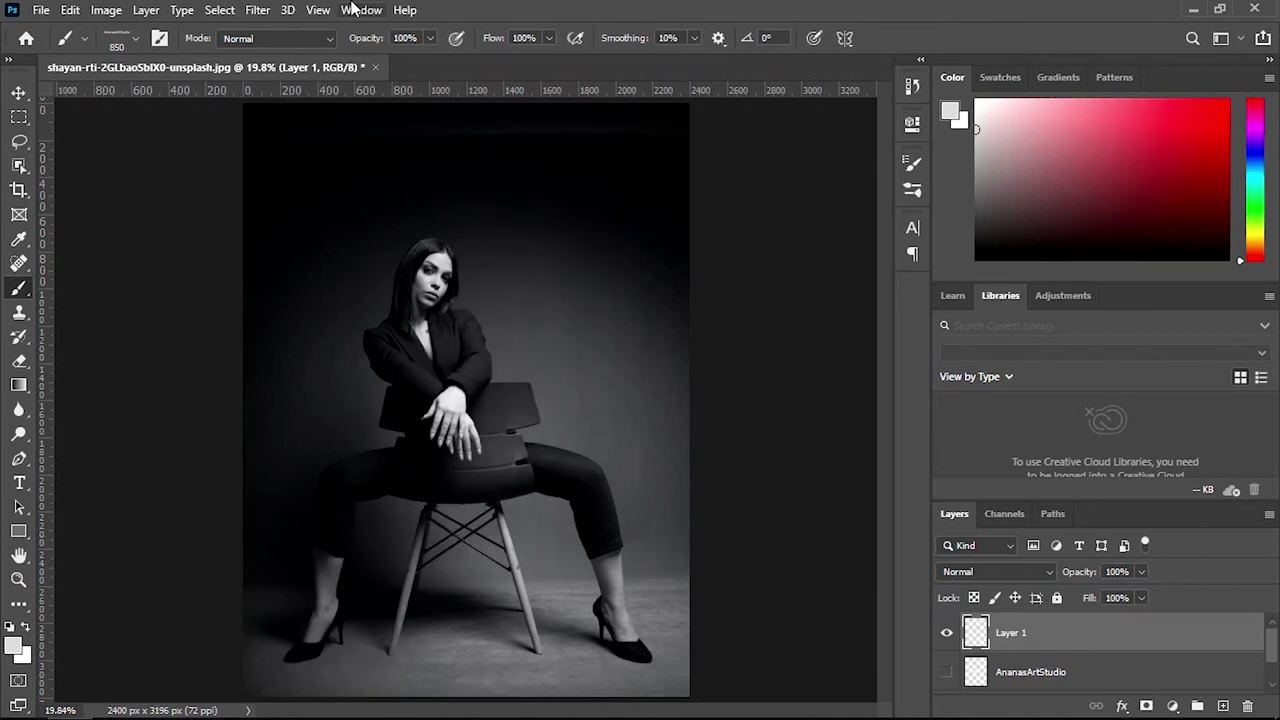
left_click(346, 11)
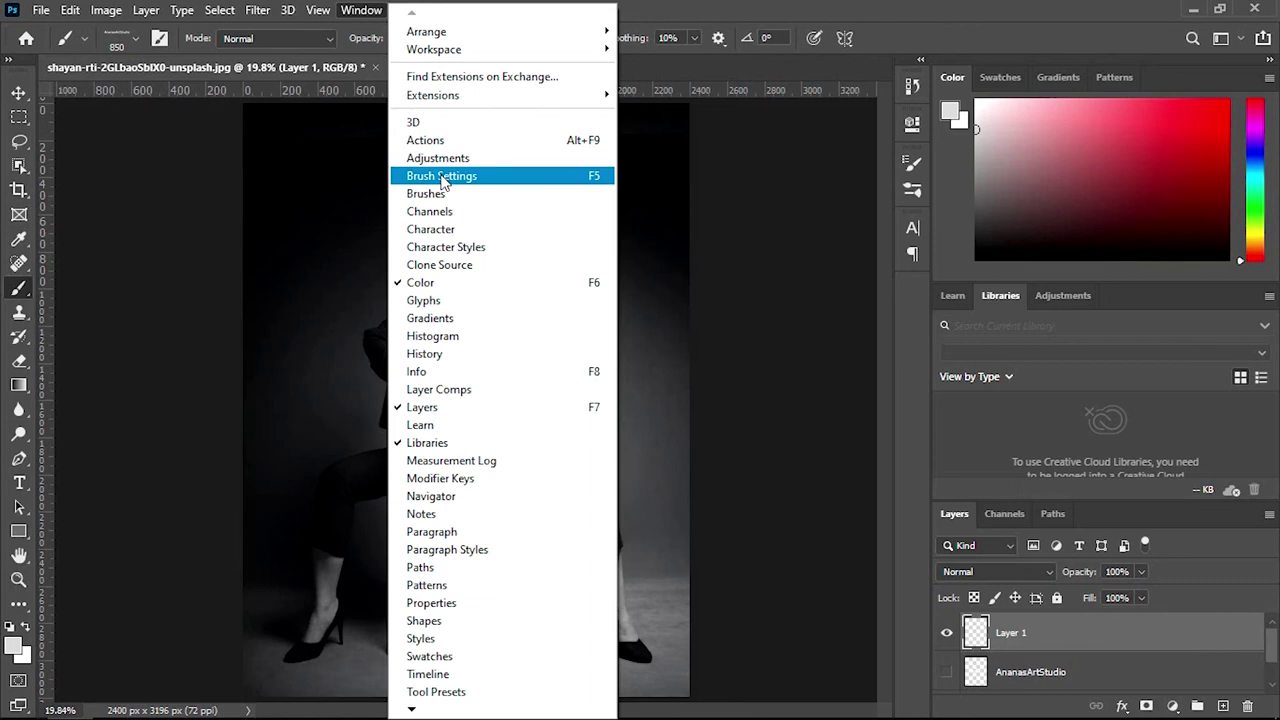
left_click(445, 176)
Set brush spacing to 269% and stamp seven watermarks diagonally from top-right to bottom-left
left_click_drag(694, 482, 845, 481)
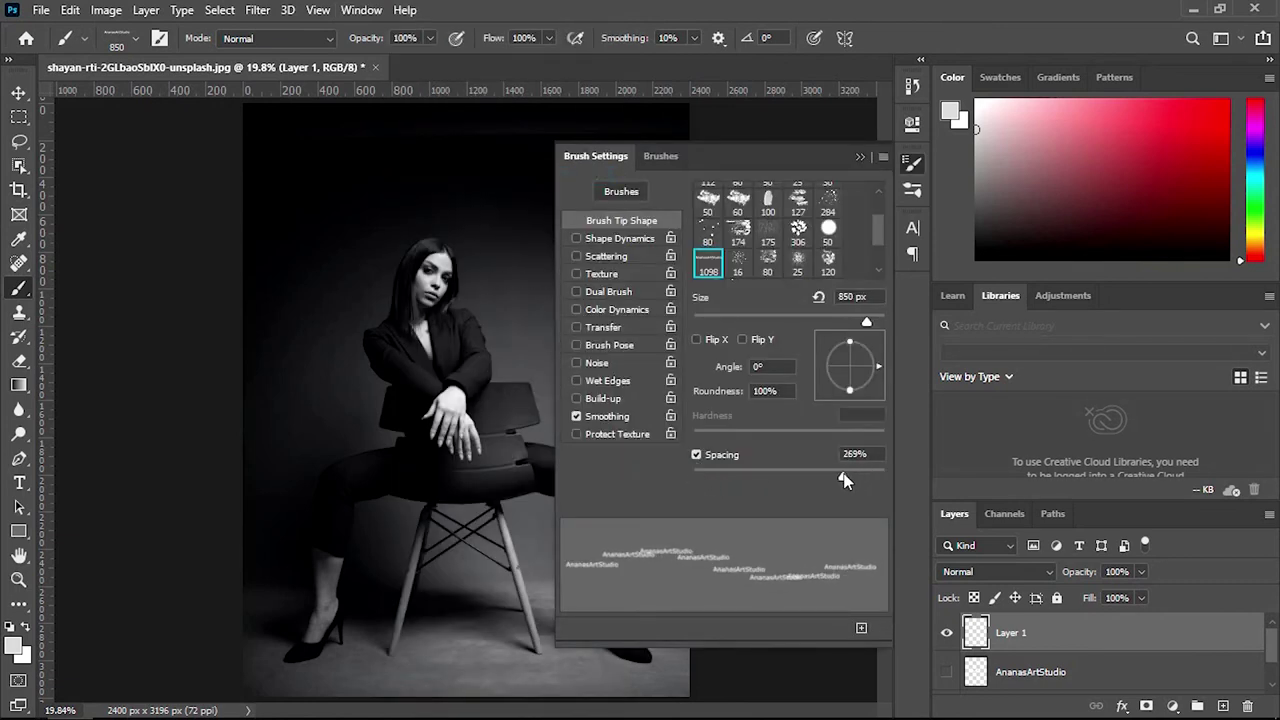
left_click(858, 158)
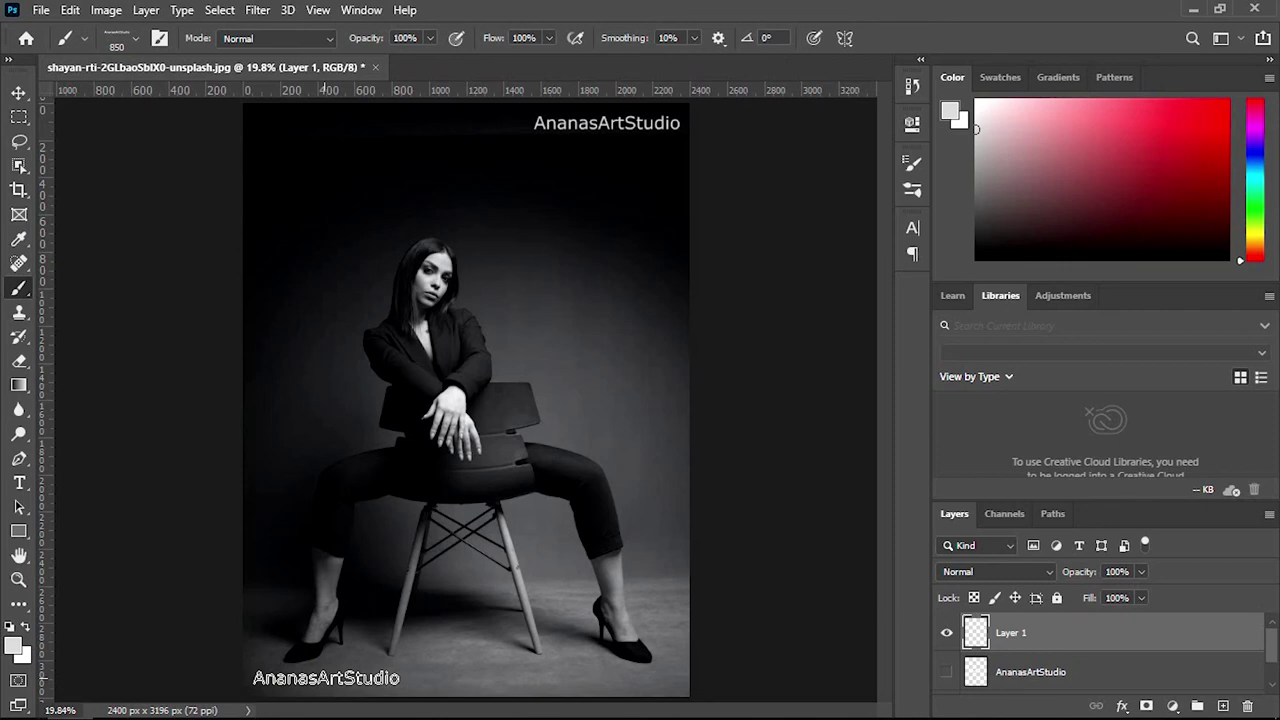
left_click(326, 678, "shift")
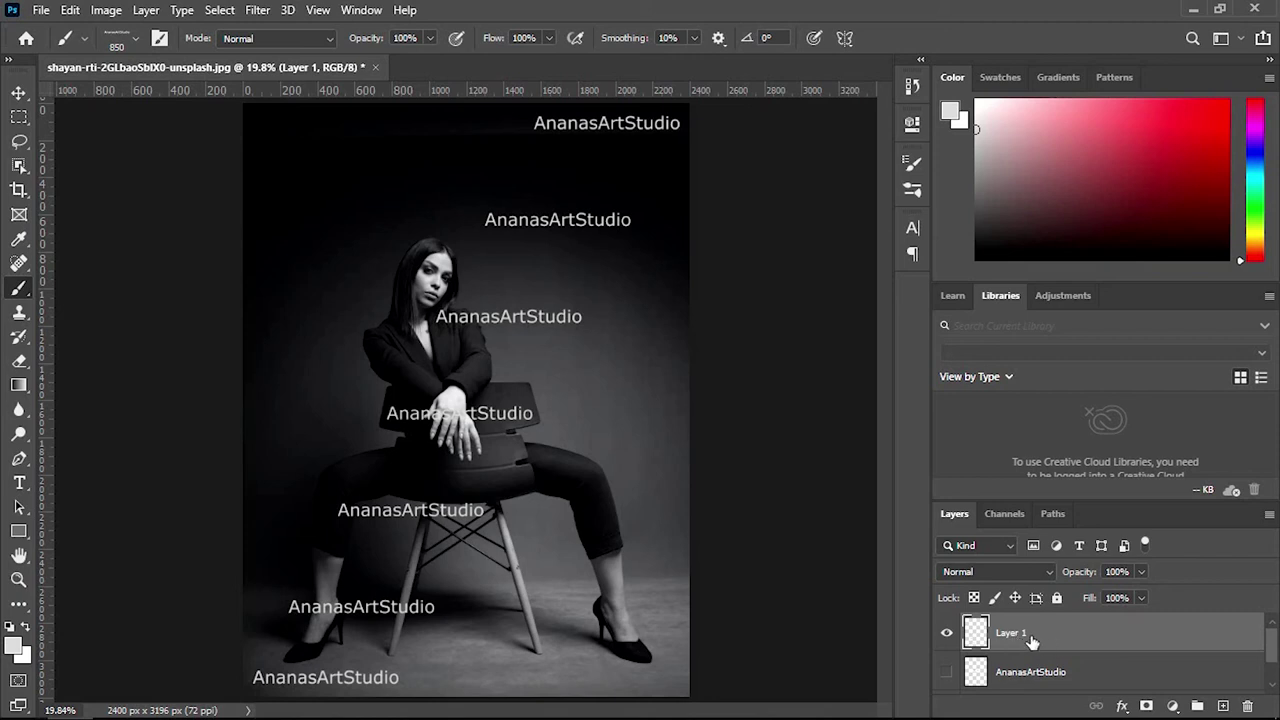
Duplicate the watermark layer as Layer 1 copy, then toggle Layer 1's visibility to compare
key("ctrl+j")
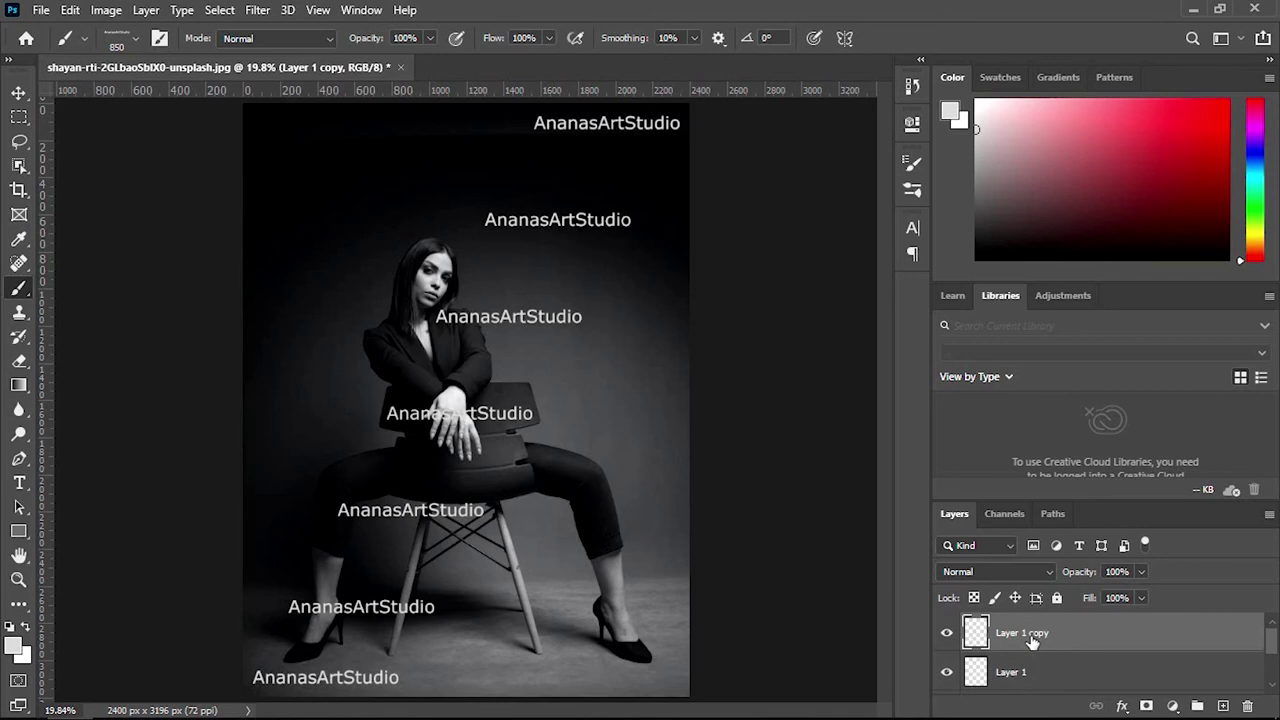
left_click(948, 672)
left_click(948, 672)
left_click(18, 96)
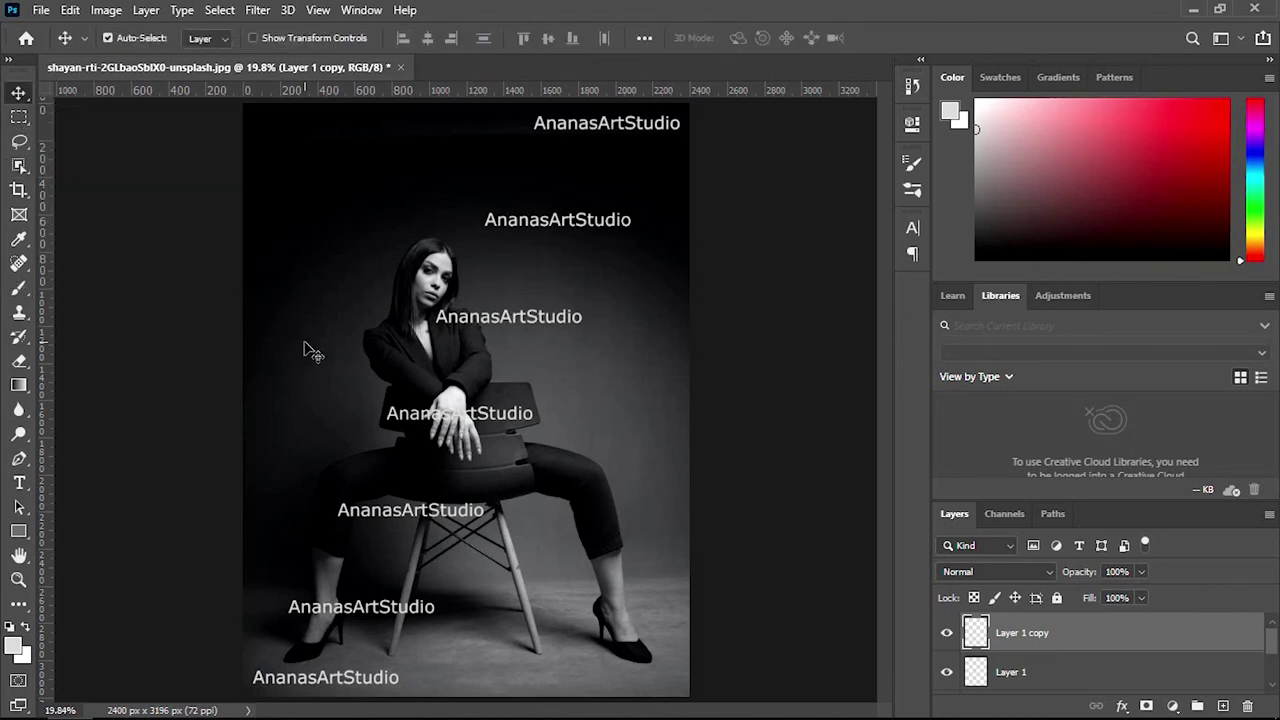
Nudge Layer 1 copy left so its text rows extend past the photo's left edge
key("alt+Left")
key("alt+Left")
key("alt+Left")
key("alt+Left")
key("alt+Left")
key("alt+Left")
key("alt+Left")
key("alt+Left")
key("alt+Left")
key("alt+Left")
key("alt+Left")
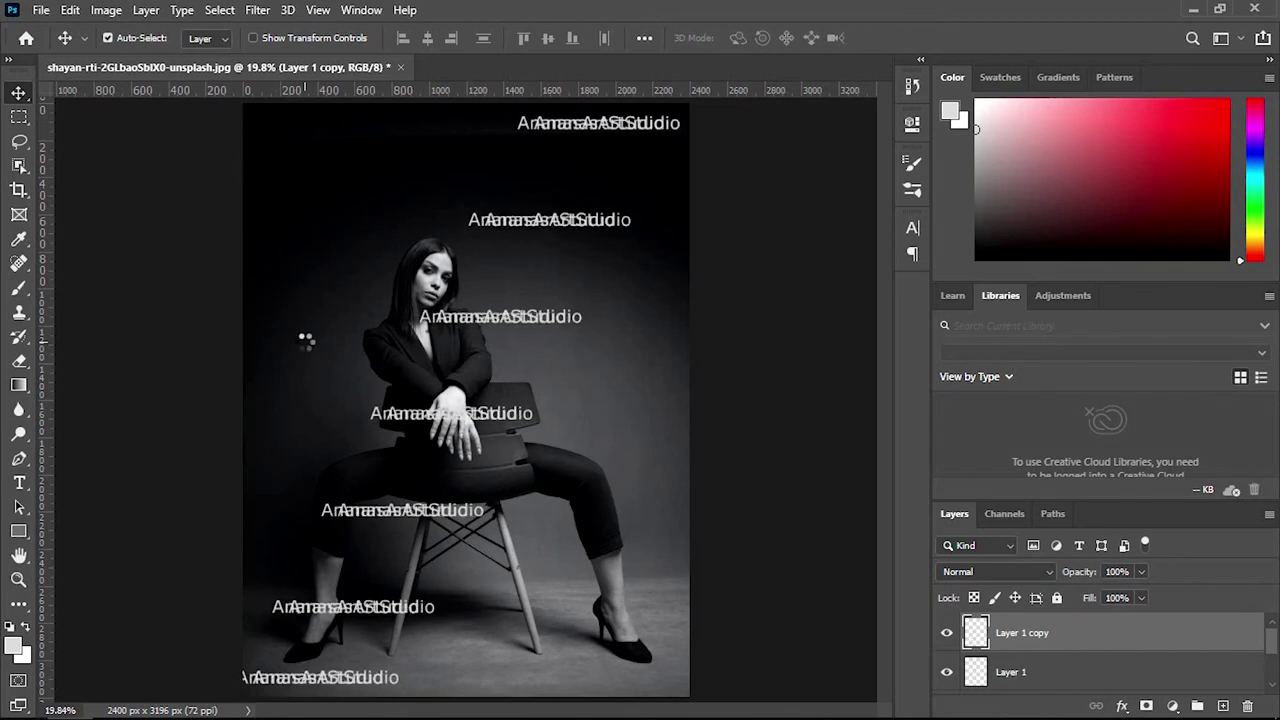
key("alt+Left")
key("alt+Left")
key("alt+Left")
key("alt+Left")
key("alt+Left")
key("alt+Left")
key("alt+Left")
key("alt+Left")
key("alt+Left")
key("alt+Left")
key("alt+Left")
key("alt+Left")
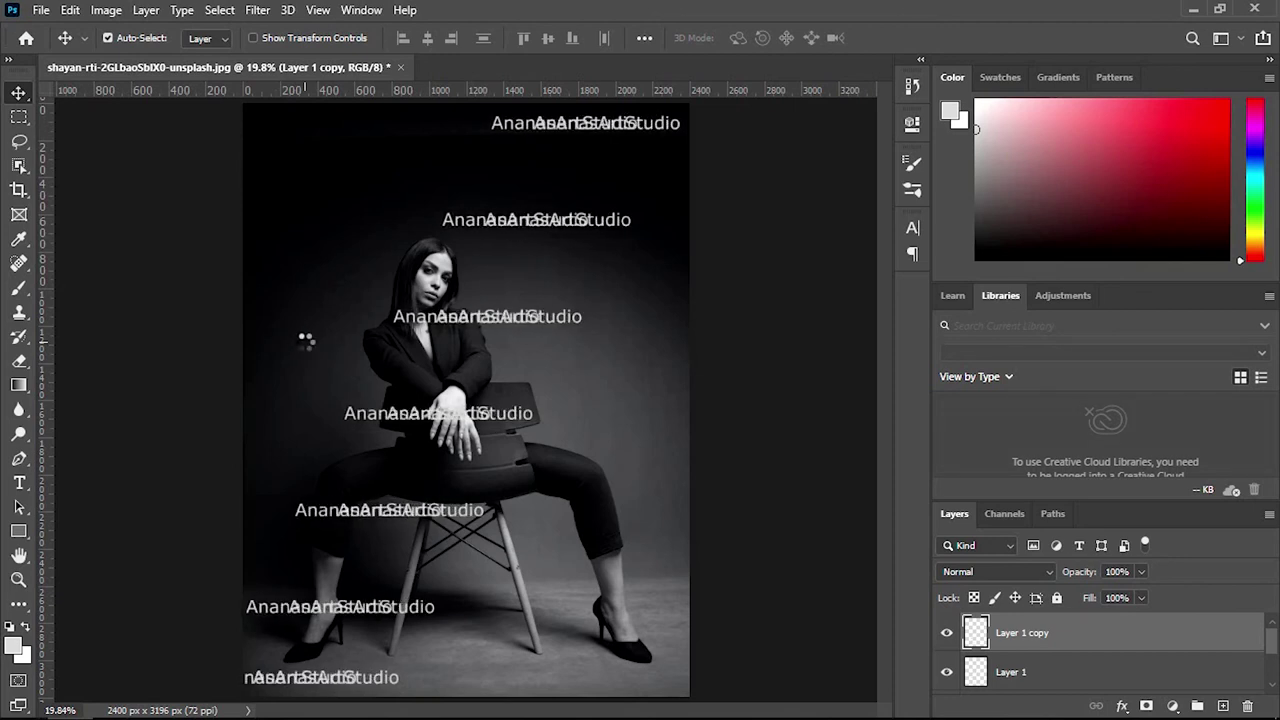
key("alt+Left")
key("alt+Left")
key("alt+Left")
key("alt+Left")
key("alt+Left")
key("alt+Left")
key("alt+Left")
key("alt+Left")
key("alt+Left")
key("alt+Left")
key("alt+Left")
key("alt+Left")
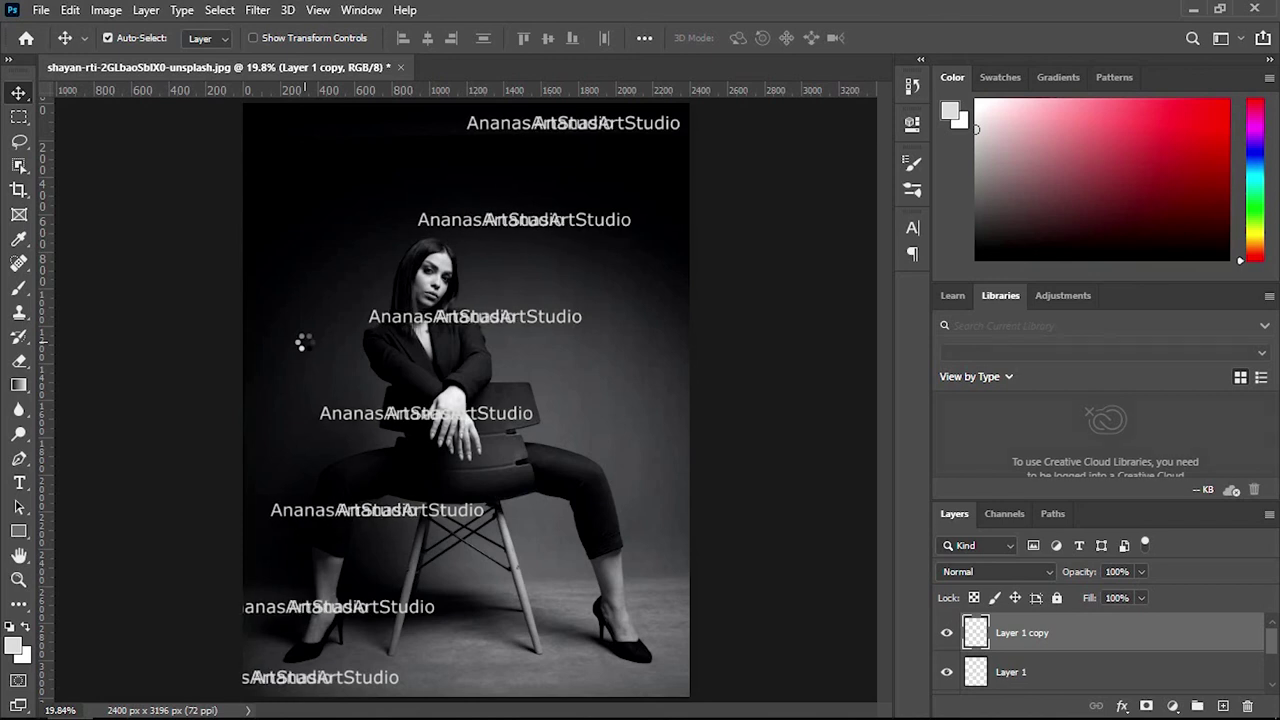
key("alt+Left")
key("alt+Left")
key("alt+Left")
key("alt+Left")
key("alt+Left")
key("alt+Left")
key("alt+Left")
key("alt+Left")
key("alt+Left")
key("alt+Left")
key("alt+Left")
key("alt+Left")
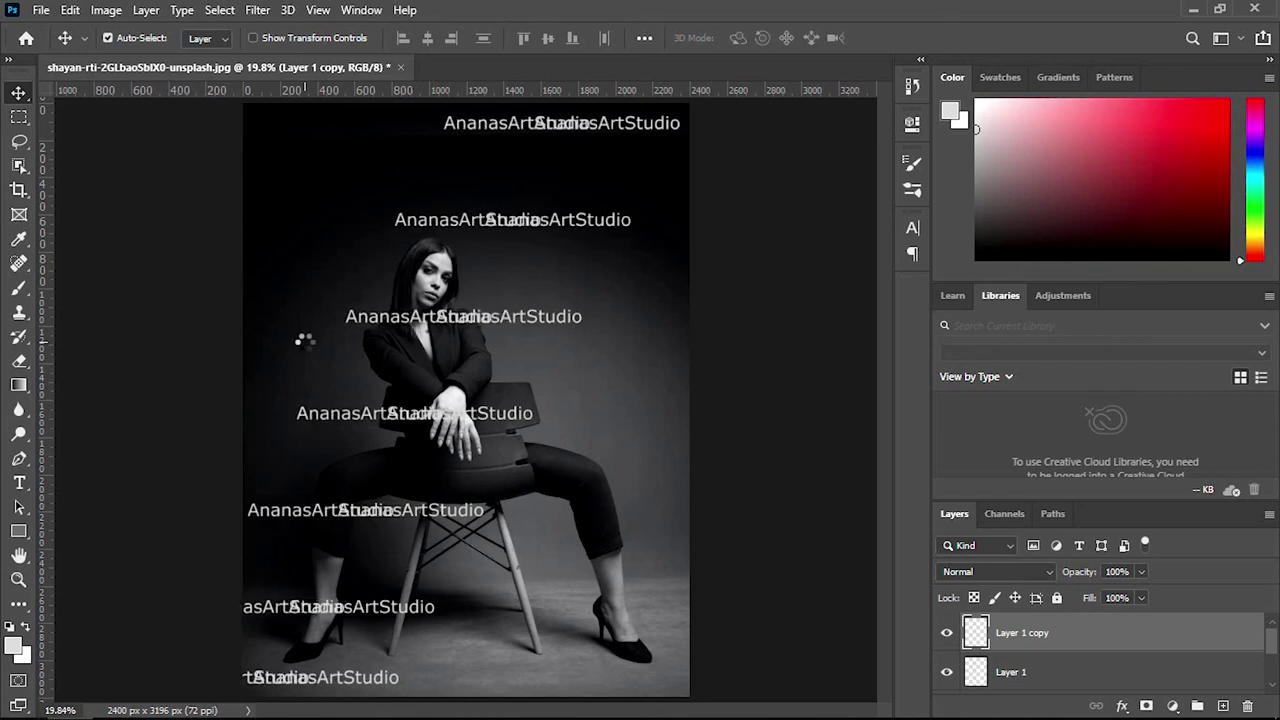
key("shift+Left")
key("shift+Left")
key("shift+Left")
key("shift+Left")
key("shift+Left")
key("shift+Left")
key("shift+Left")
key("shift+Left")
key("shift+Left")
key("shift+Left")
key("shift+Left")
key("shift+Left")
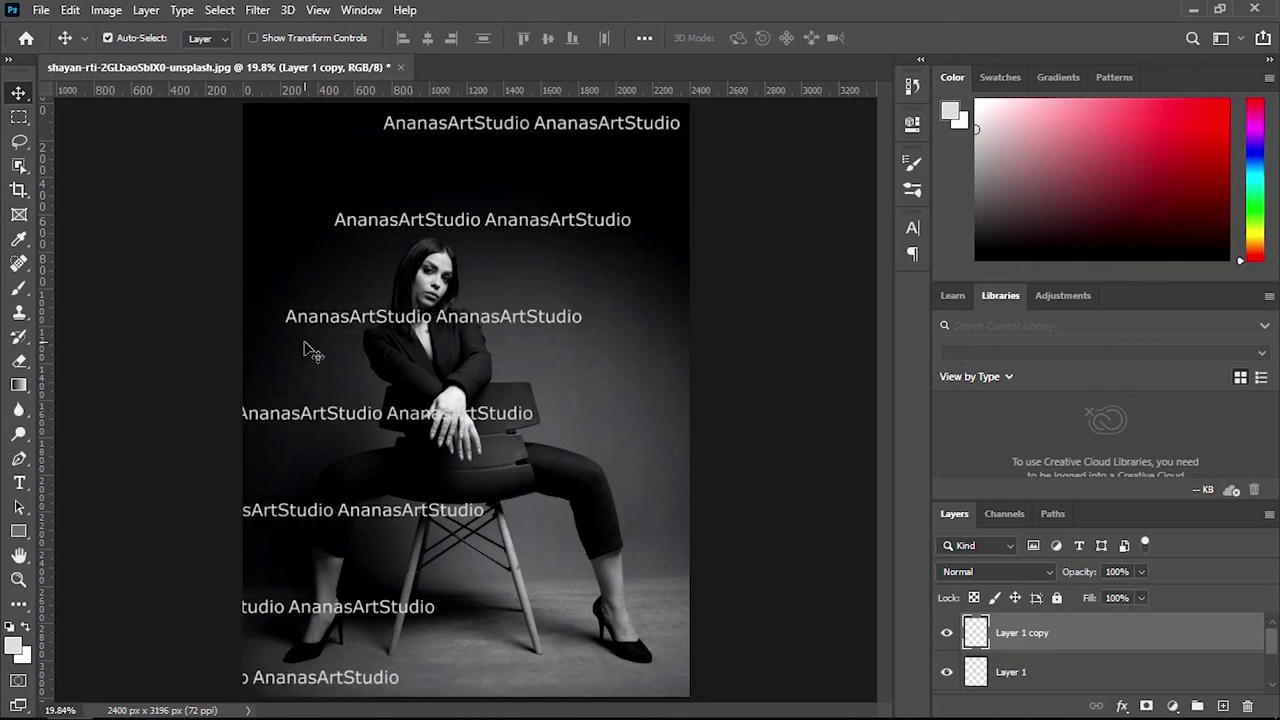
key("shift+Left")
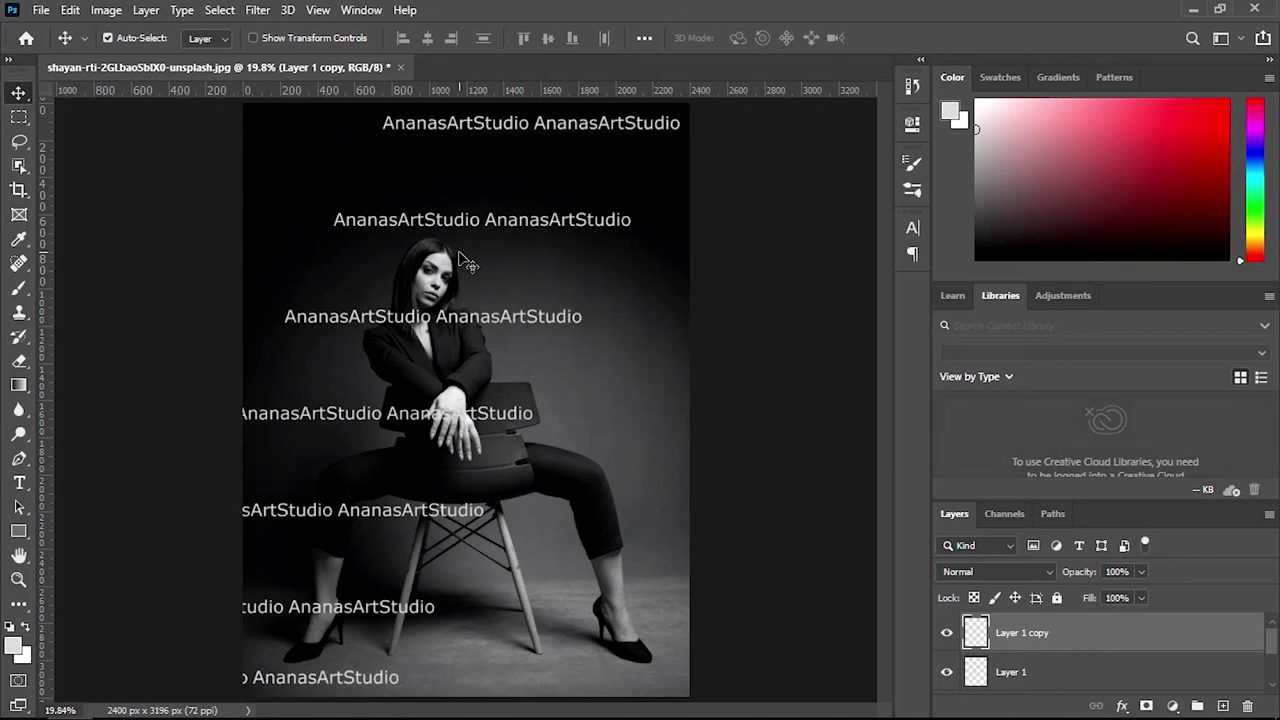
Create a further duplicate, Layer 1 copy 2, shifted left
key("alt+Left")
key("shift+Left")
key("shift+Left")
key("shift+Left")
key("shift+Left")
key("shift+Left")
key("shift+Left")
key("shift+Left")
key("shift+Left")
key("shift+Left")
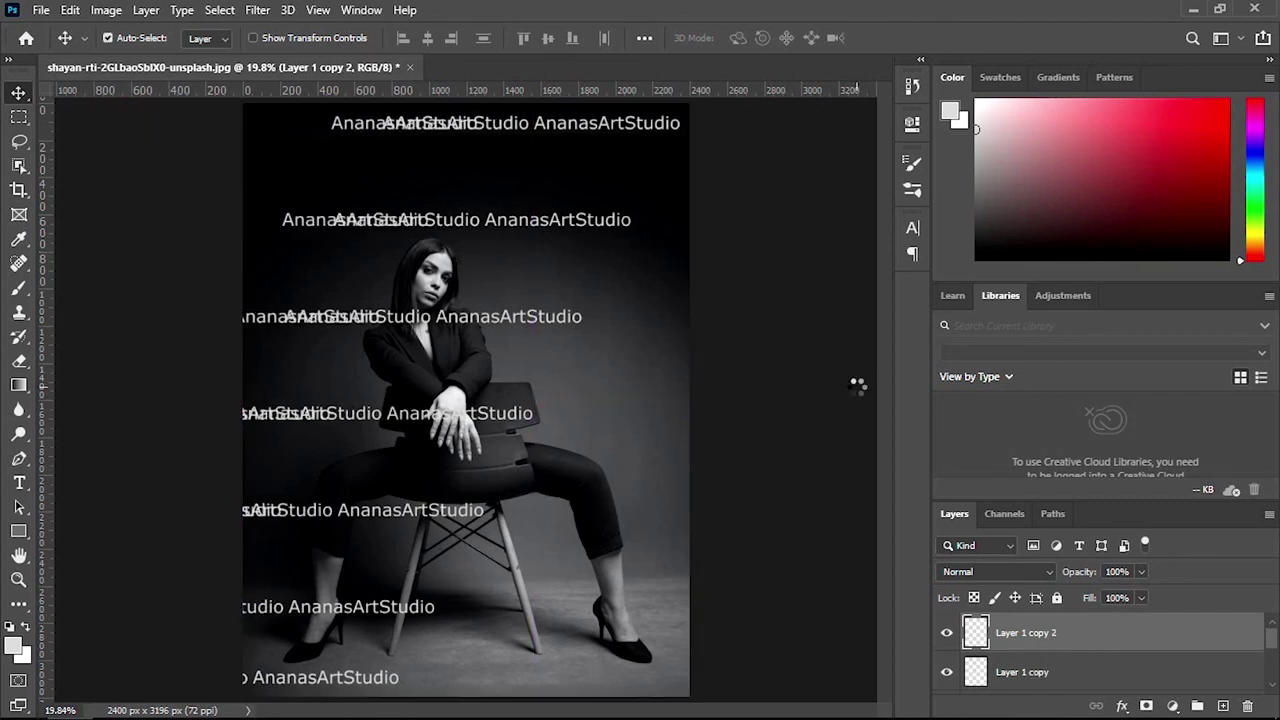
key("shift+Left")
key("shift+Left")
key("shift+Left")
key("shift+Left")
key("shift+Left")
key("shift+Left")
key("shift+Left")
key("shift+Left")
key("shift+Left")
key("shift+Left")
key("shift+Left")
key("shift+Left")
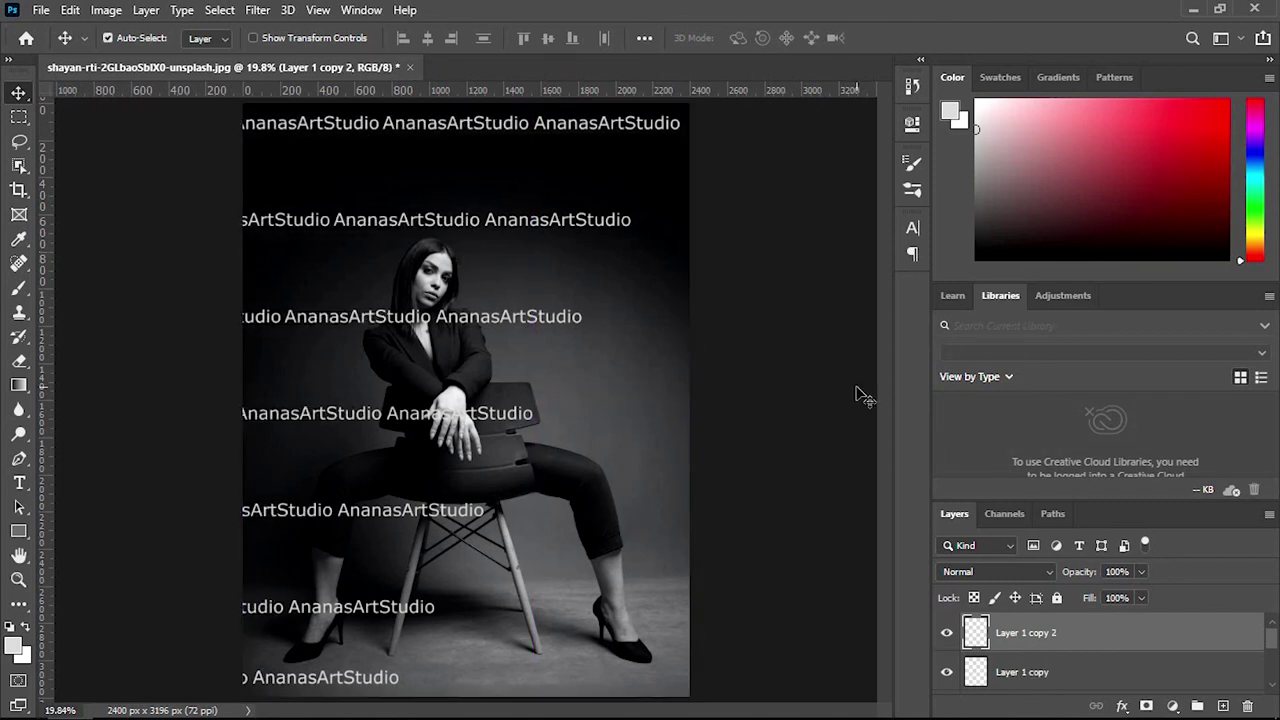
Duplicate both watermark copy layers and shift the new copies right across the photo's width
left_click(1030, 675, "shift")
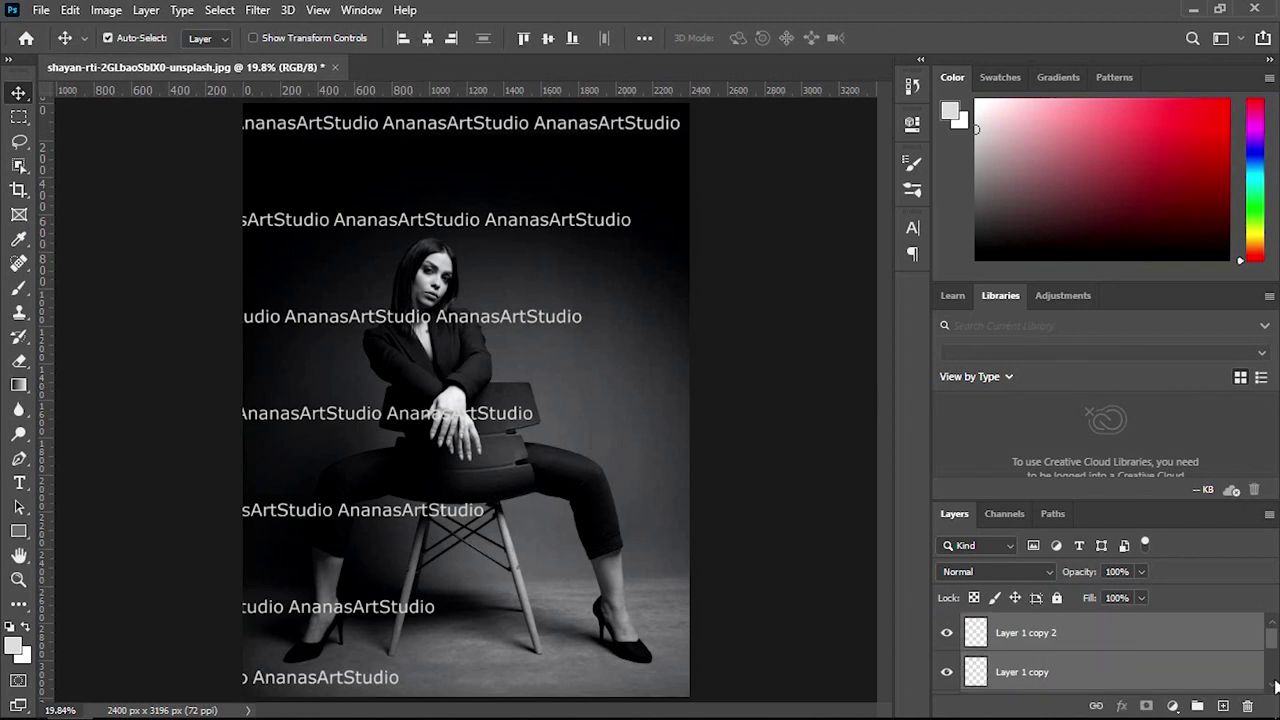
scroll(1100, 634, "down", 3)
key("alt+Left")
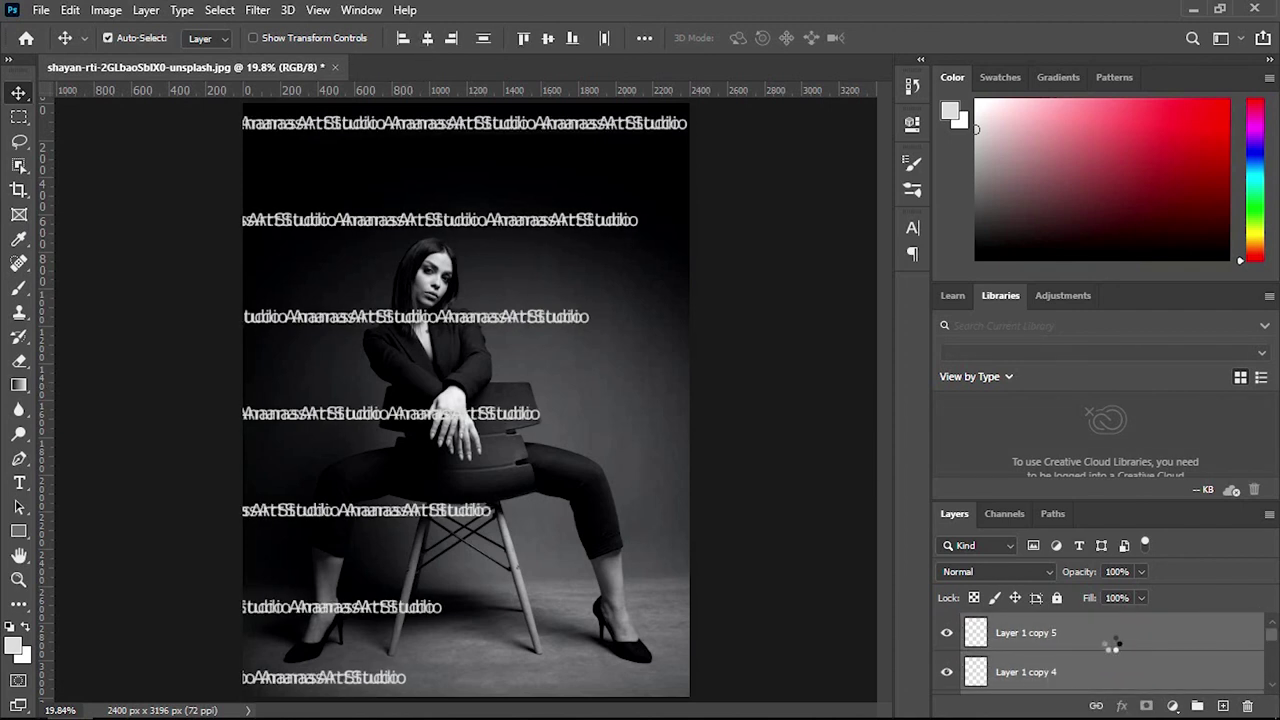
key("shift+Right")
key("shift+Right")
key("shift+Right")
key("shift+Right")
key("shift+Right")
key("shift+Right")
key("shift+Right")
key("shift+Right")
key("shift+Right")
key("shift+Right")
key("shift+Right")
key("shift+Right")
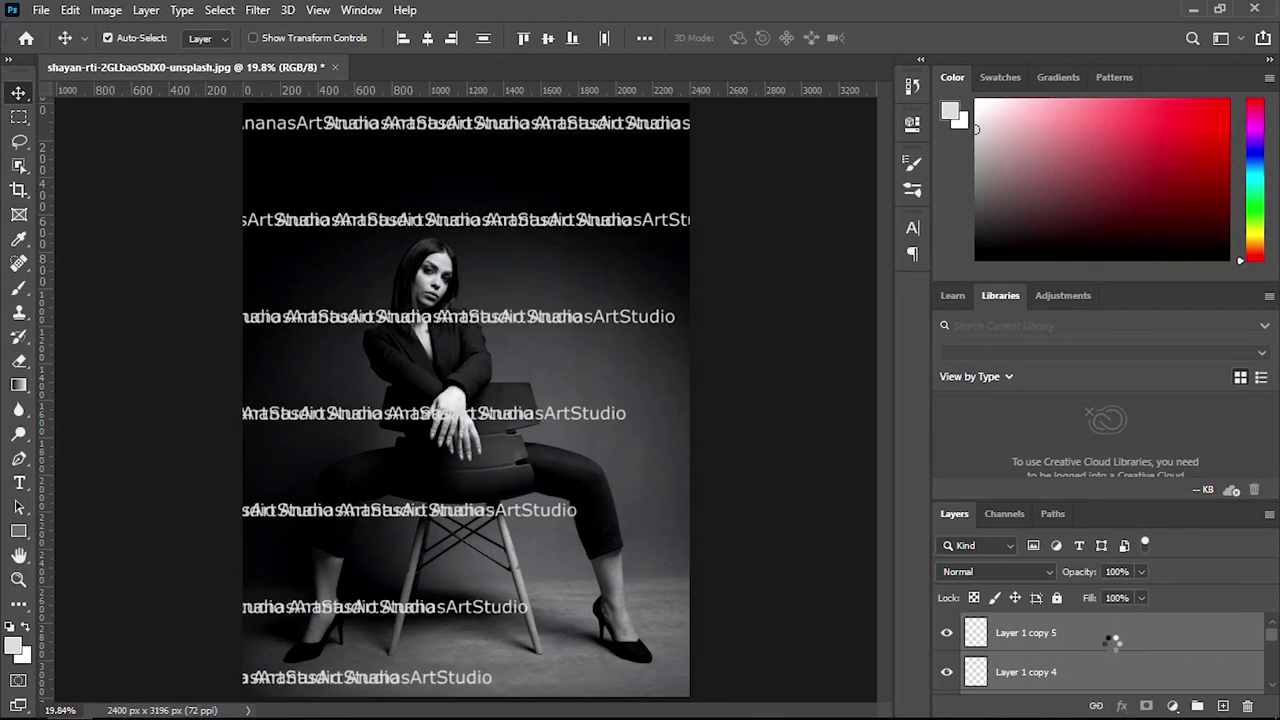
key("shift+Right")
key("shift+Right")
key("shift+Right")
key("shift+Right")
key("shift+Right")
key("shift+Right")
key("shift+Right")
key("shift+Right")
key("shift+Right")
key("shift+Right")
key("shift+Right")
key("shift+Right")
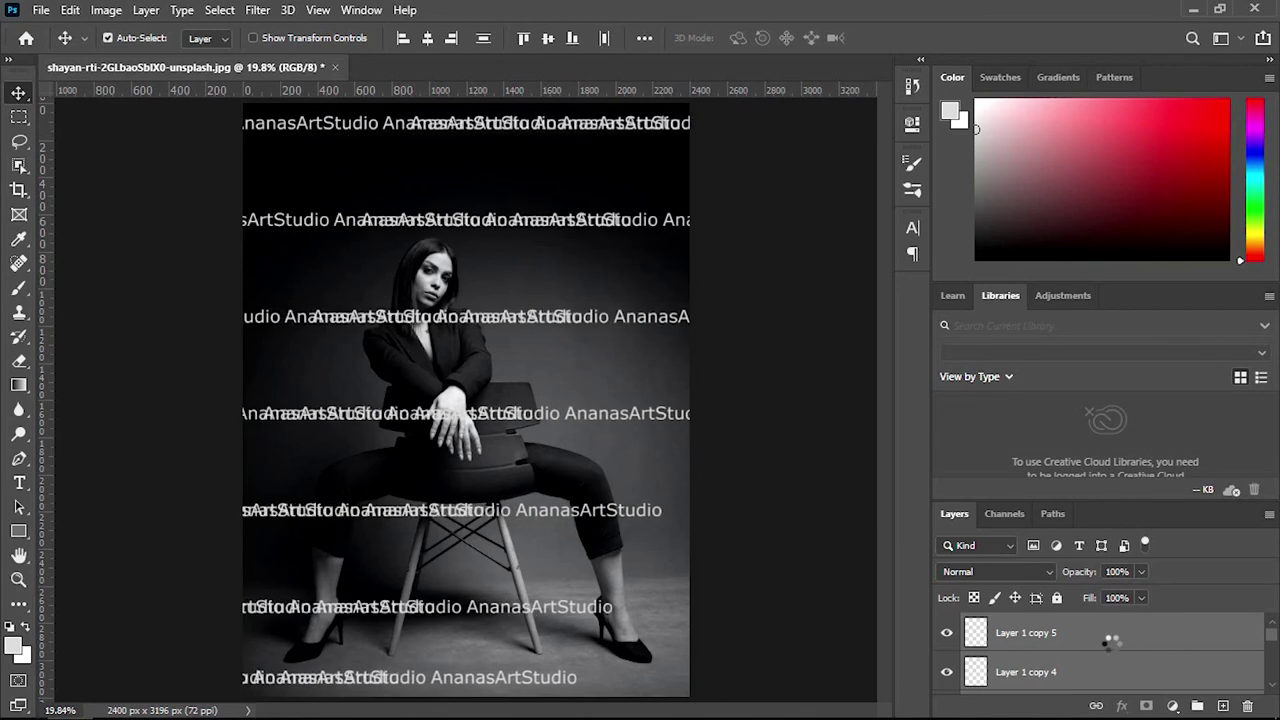
key("shift+Right")
key("shift+Right")
key("shift+Right")
key("shift+Right")
key("shift+Right")
key("shift+Right")
key("shift+Right")
key("shift+Right")
key("shift+Right")
key("shift+Right")
key("shift+Right")
key("shift+Right")
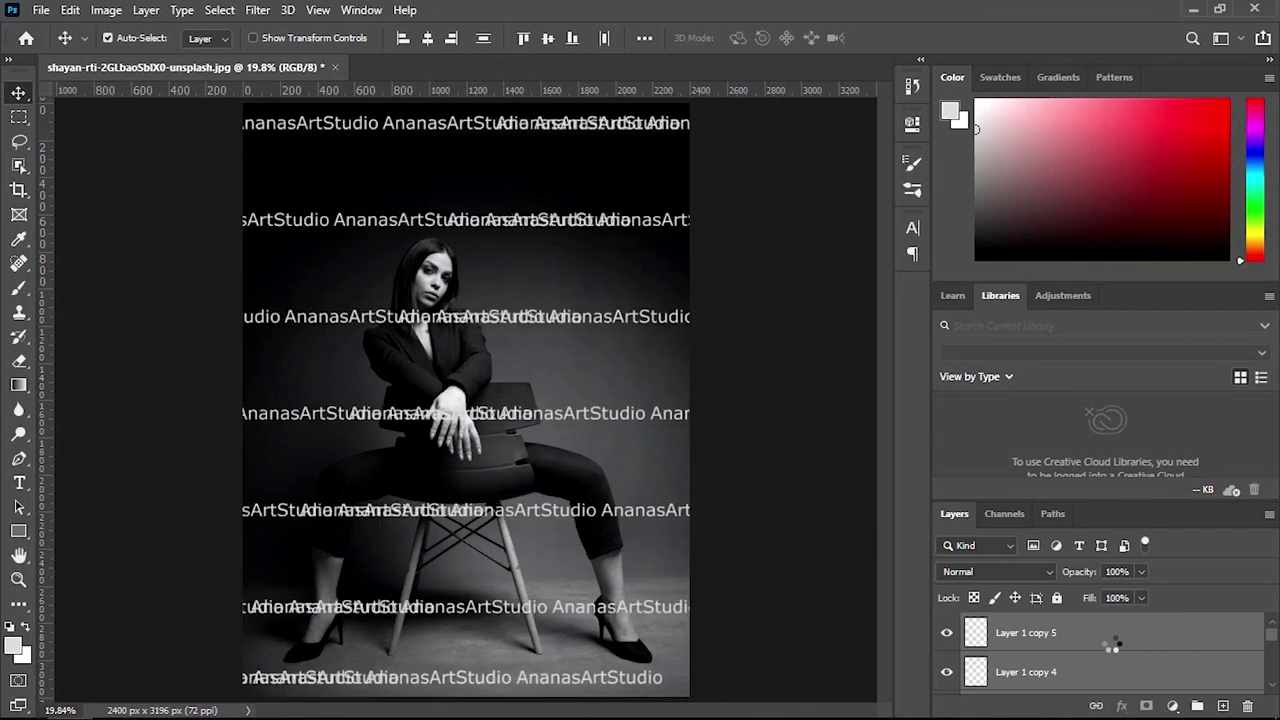
key("shift+Right")
key("shift+Right")
key("shift+Right")
key("shift+Right")
key("shift+Right")
key("shift+Right")
key("shift+Right")
key("shift+Right")
key("shift+Right")
key("shift+Right")
key("shift+Right")
key("shift+Right")
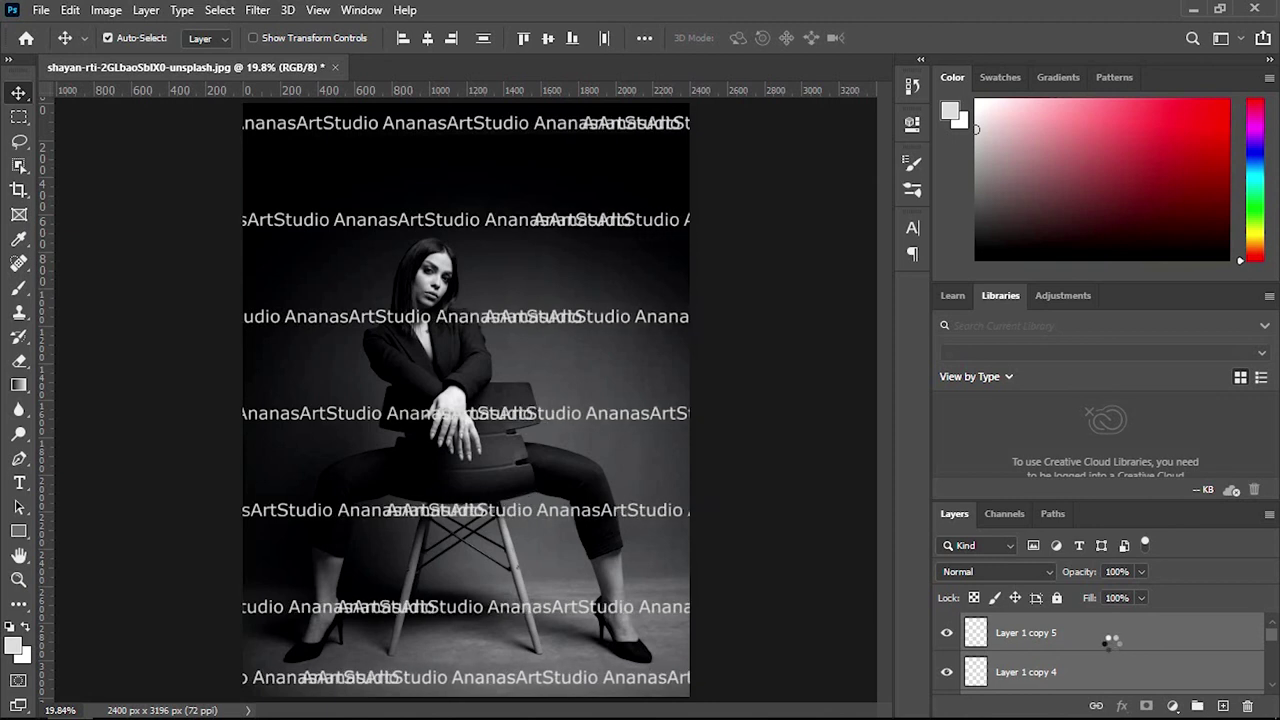
key("shift+Right")
key("shift+Right")
key("shift+Right")
key("shift+Right")
key("shift+Right")
key("shift+Right")
key("shift+Right")
key("shift+Right")
key("shift+Right")
key("shift+Right")
key("shift+Right")
key("shift+Right")
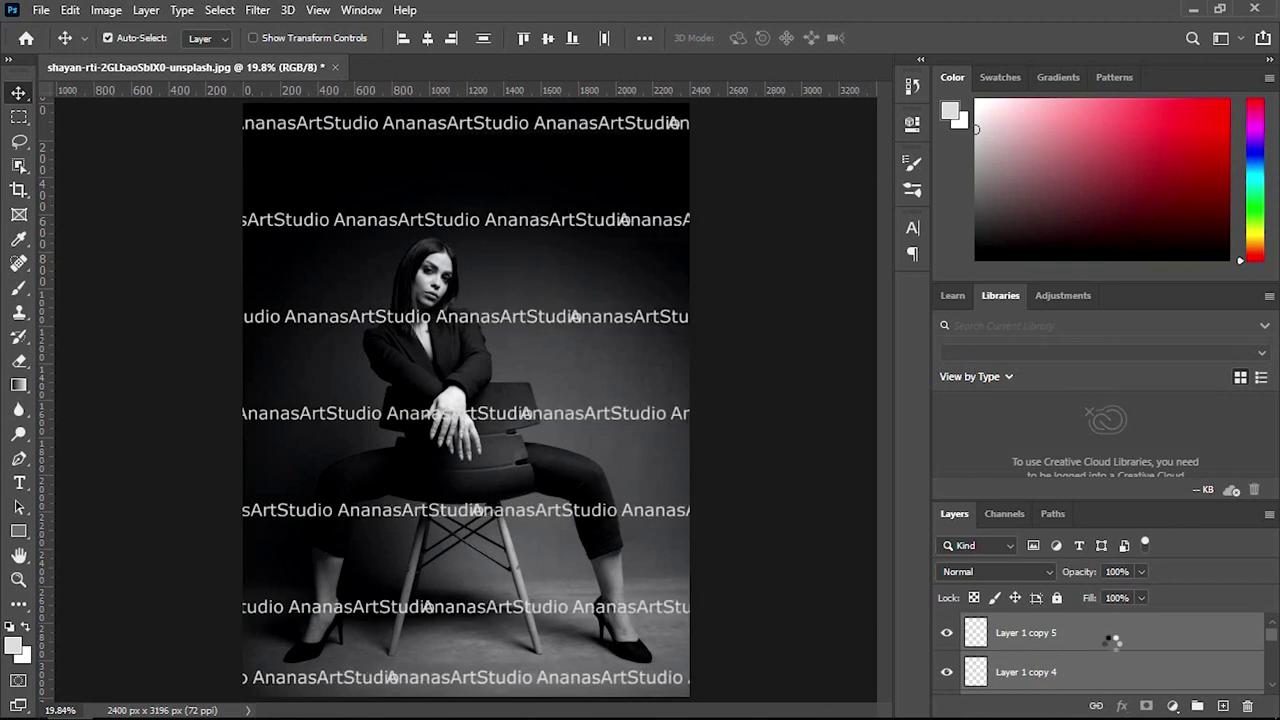
key("shift+Right")
key("shift+Right")
key("shift+Right")
key("shift+Right")
key("shift+Right")
key("shift+Right")
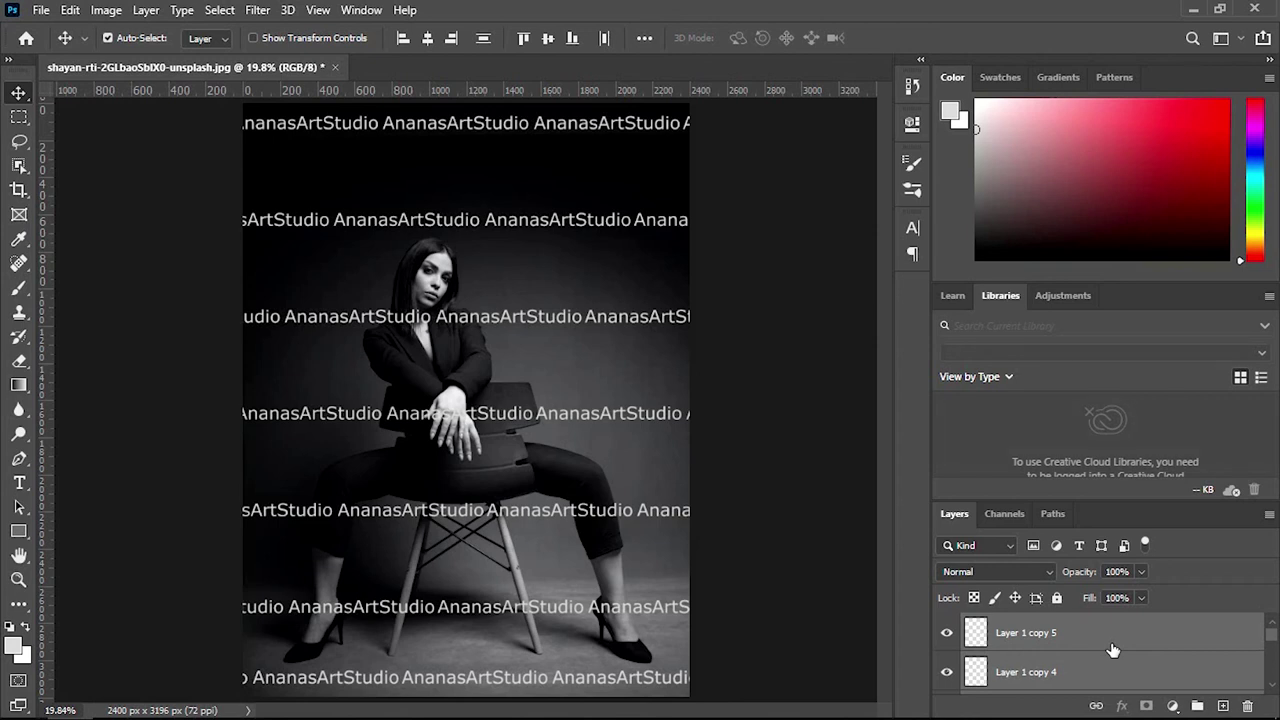
Select Layer 1 copy 5 and scroll the Layers panel down toward Layer 1
left_click(1112, 640)
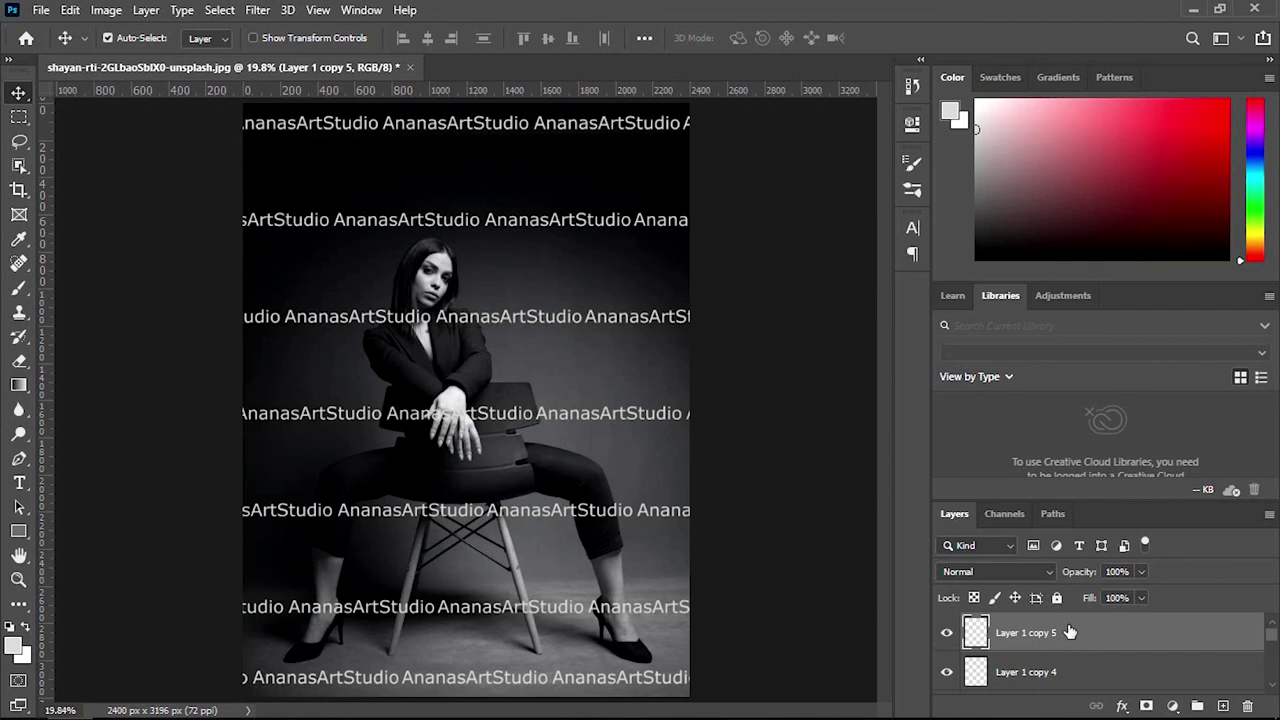
scroll(1070, 632, "down", 1)
scroll(1070, 632, "down", 1)
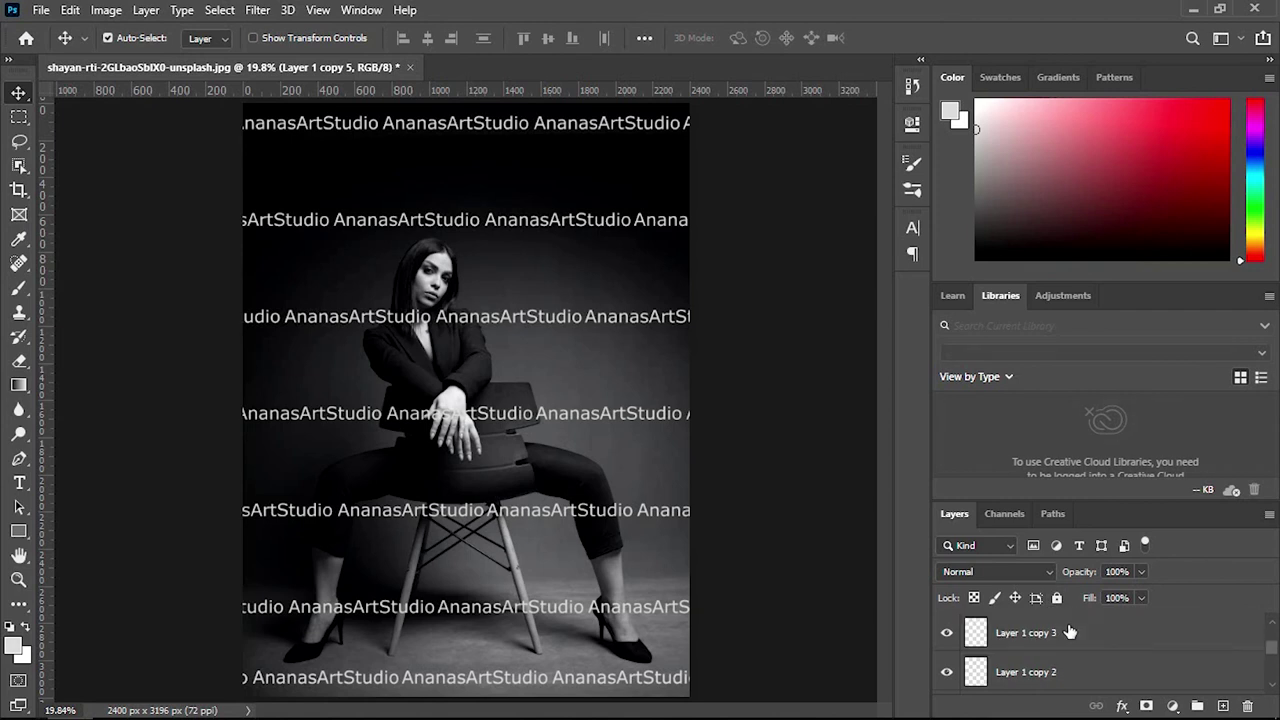
scroll(1070, 632, "down", 1)
scroll(1070, 632, "down", 1)
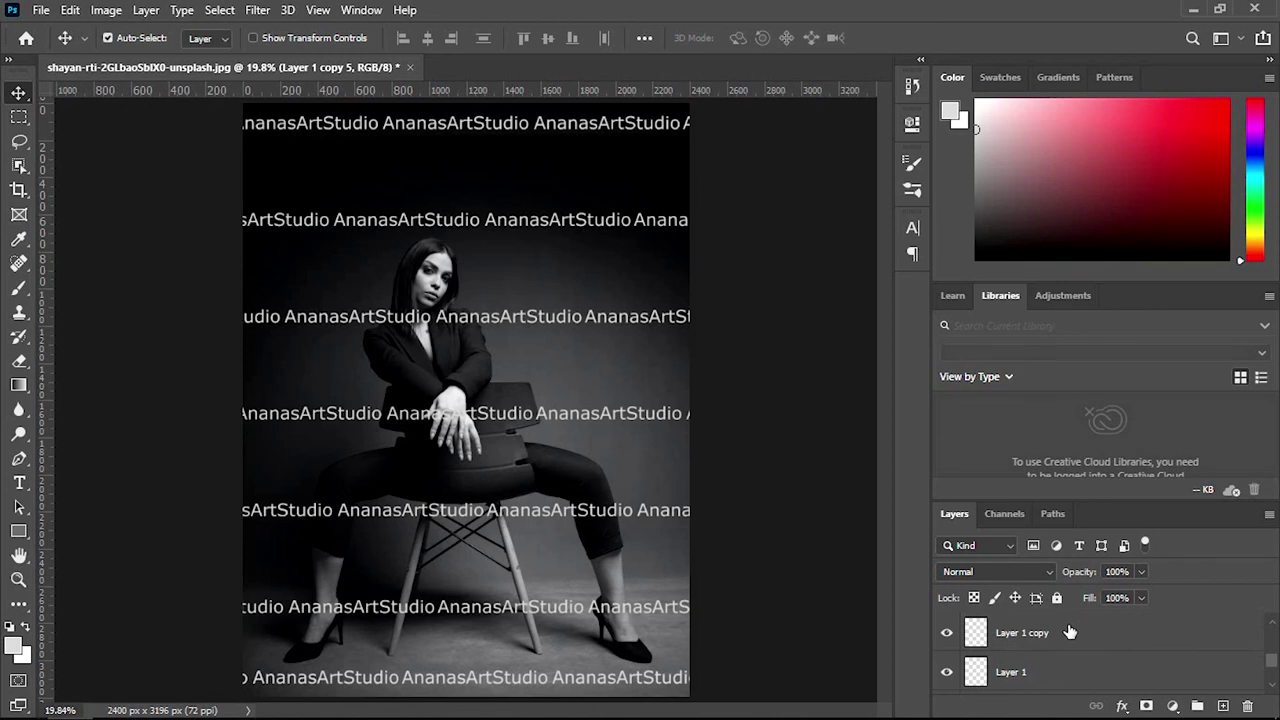
Merge Layer 1 and all its copies into a single Layer 1 copy 5 layer
left_click(1020, 673, "shift")
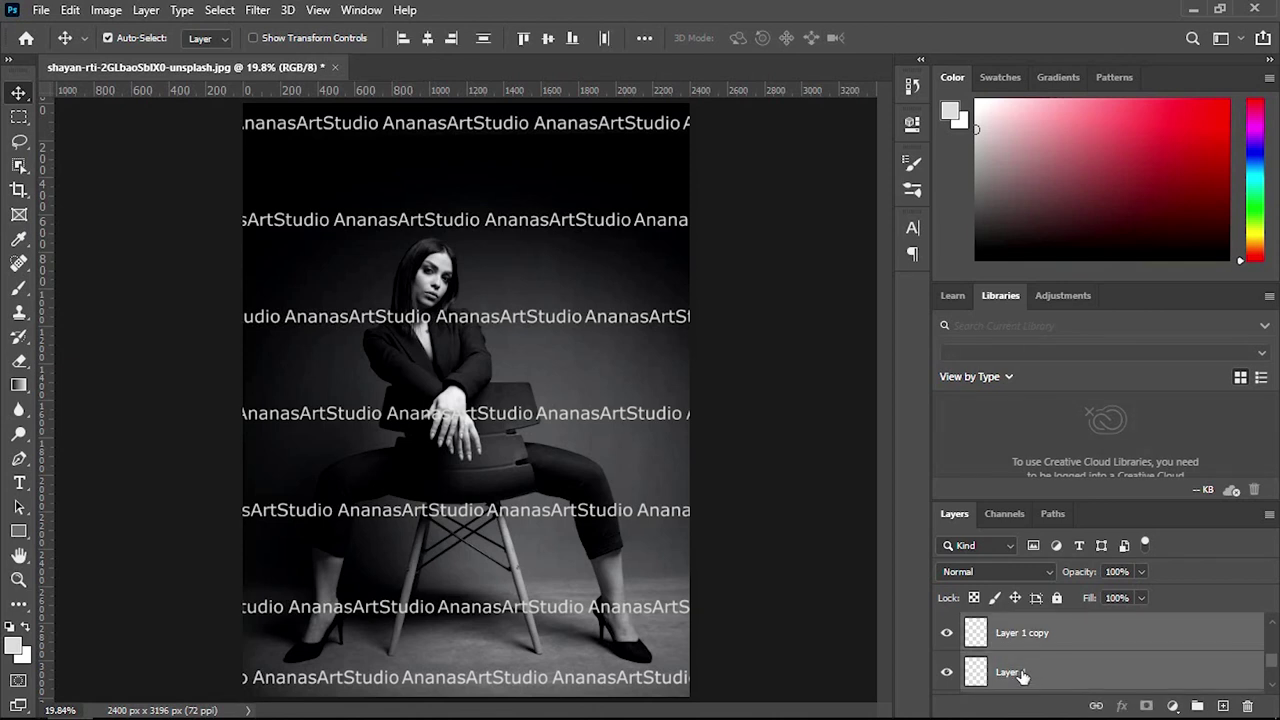
right_click(1022, 677)
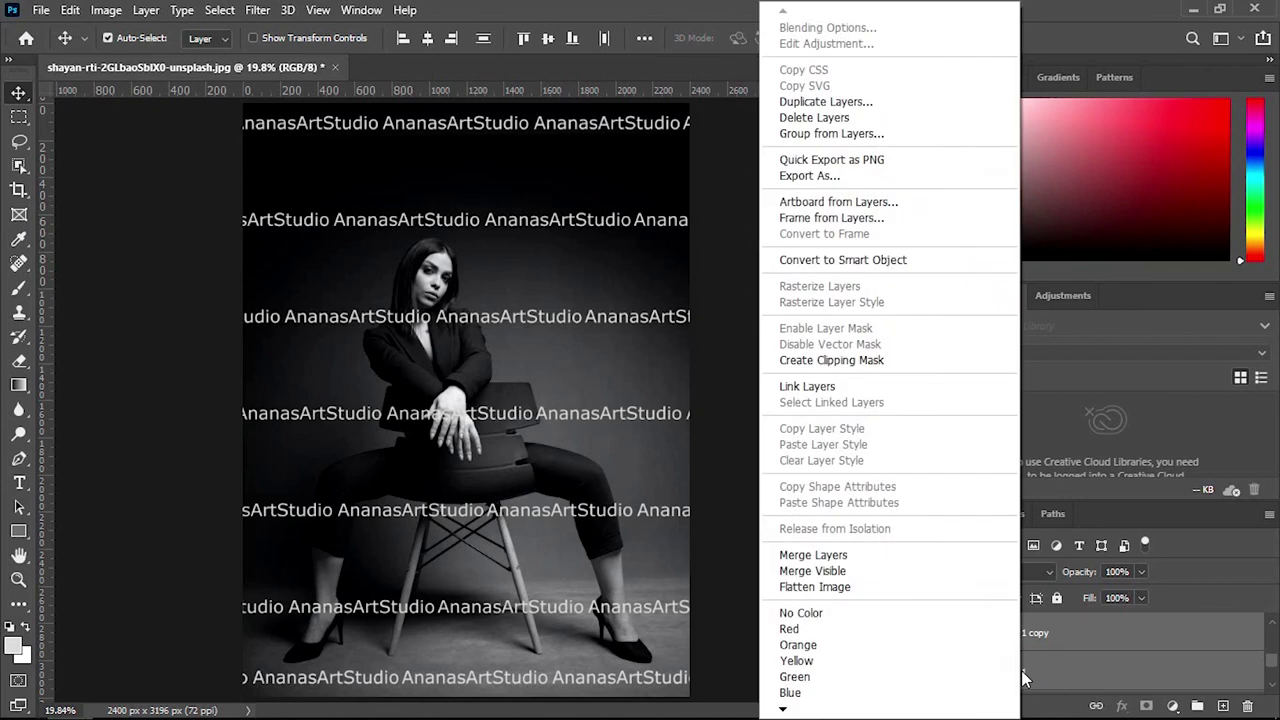
left_click(845, 556)
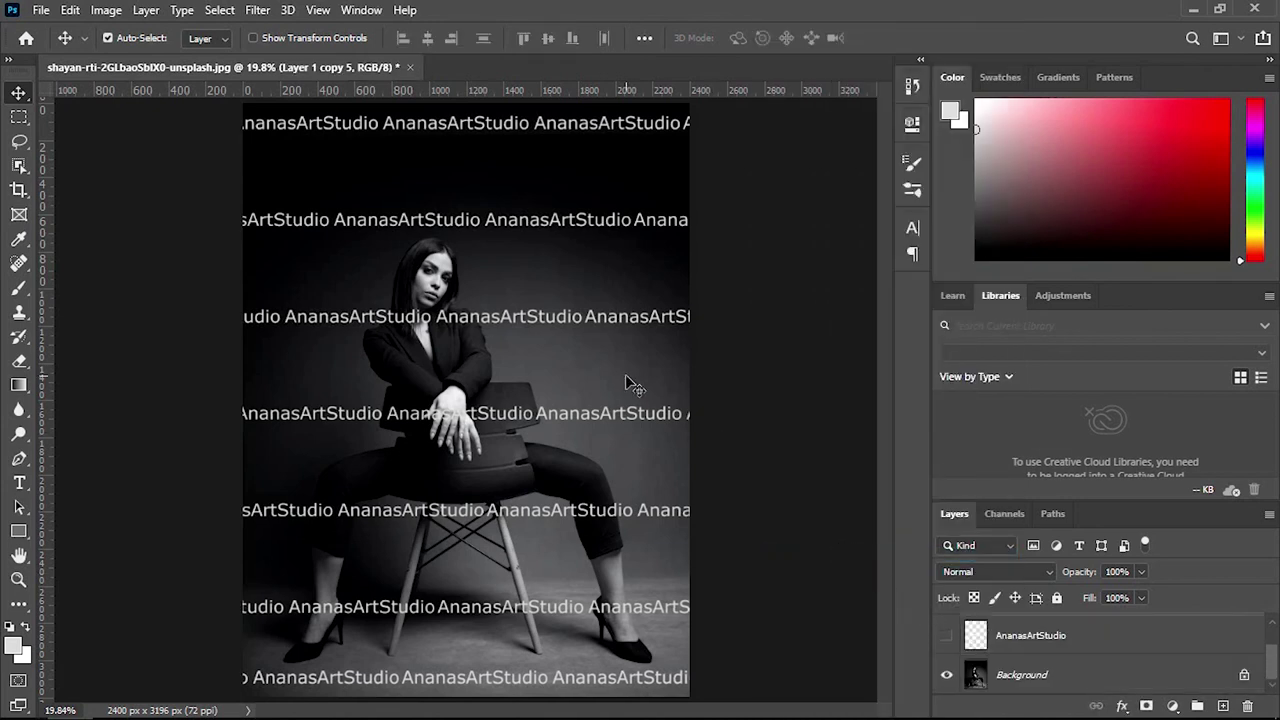
Zoom out to show empty space around the photo
key("z")
left_click(600, 358, "alt")
left_click(600, 358, "alt")
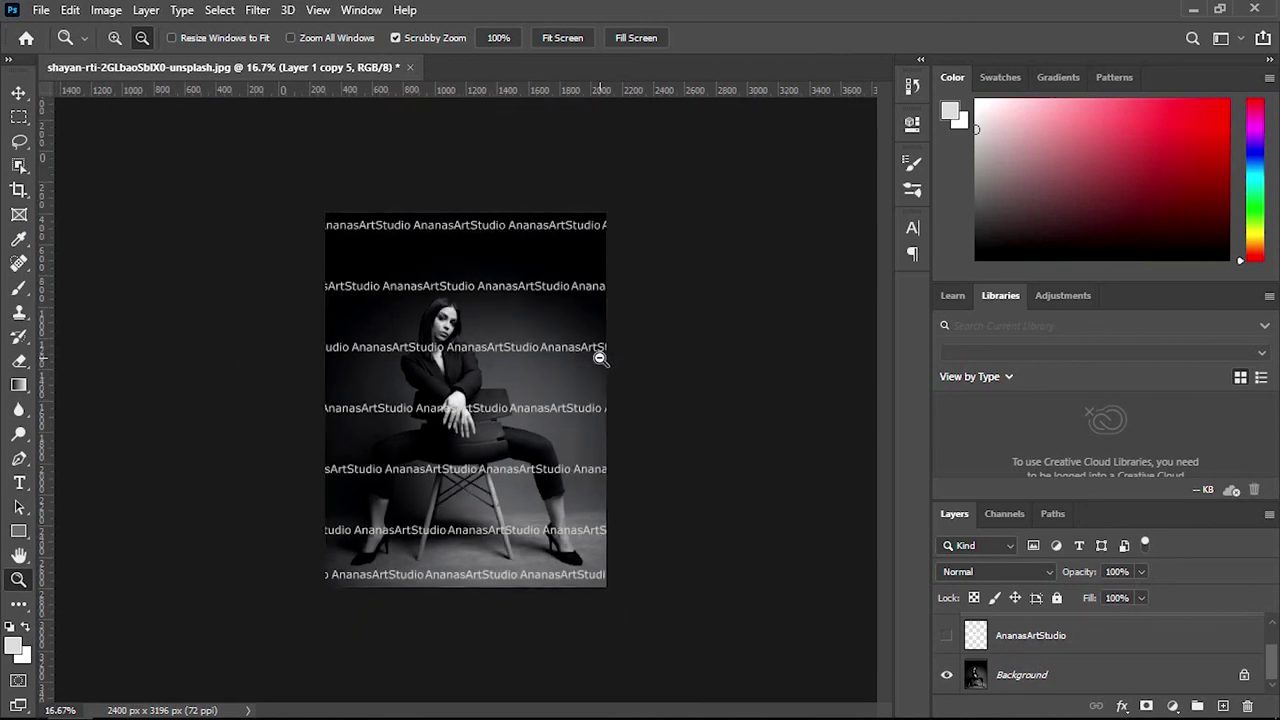
left_click(600, 358, "alt")
left_click(600, 358, "alt")
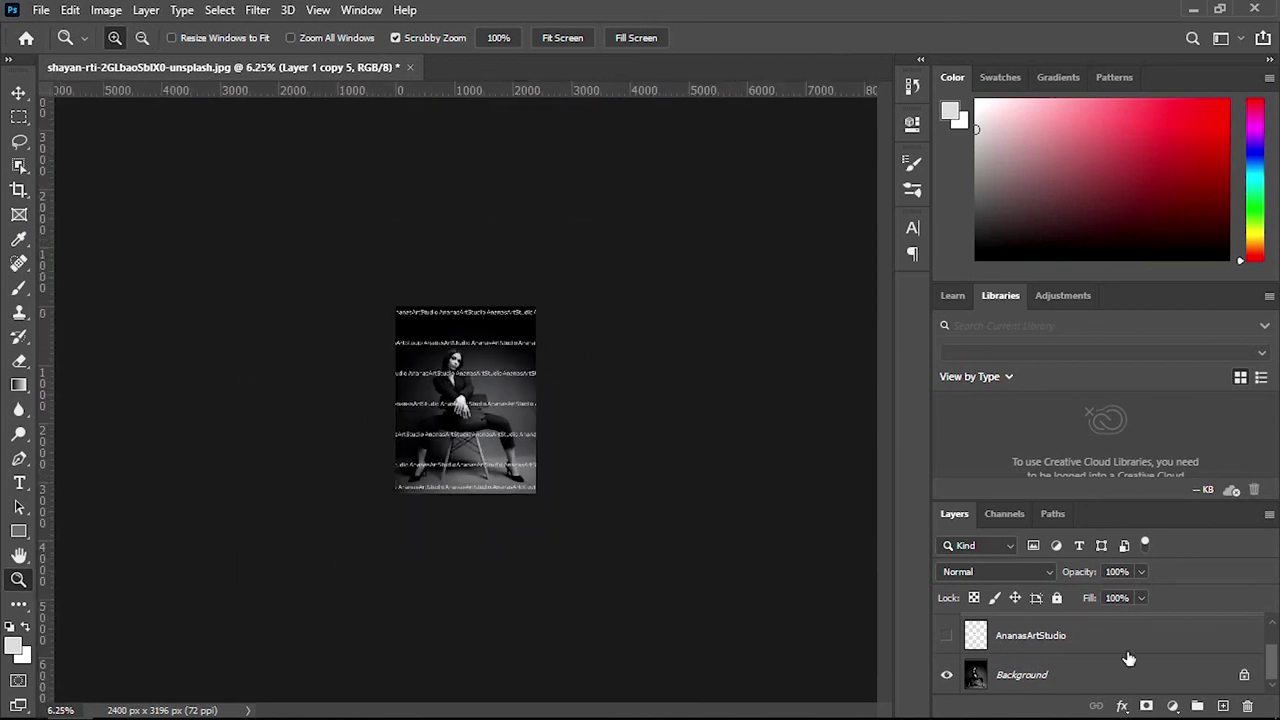
Scale the merged watermark layer down to about 99.2% and commit the transform
scroll(1128, 643, "up", 2)
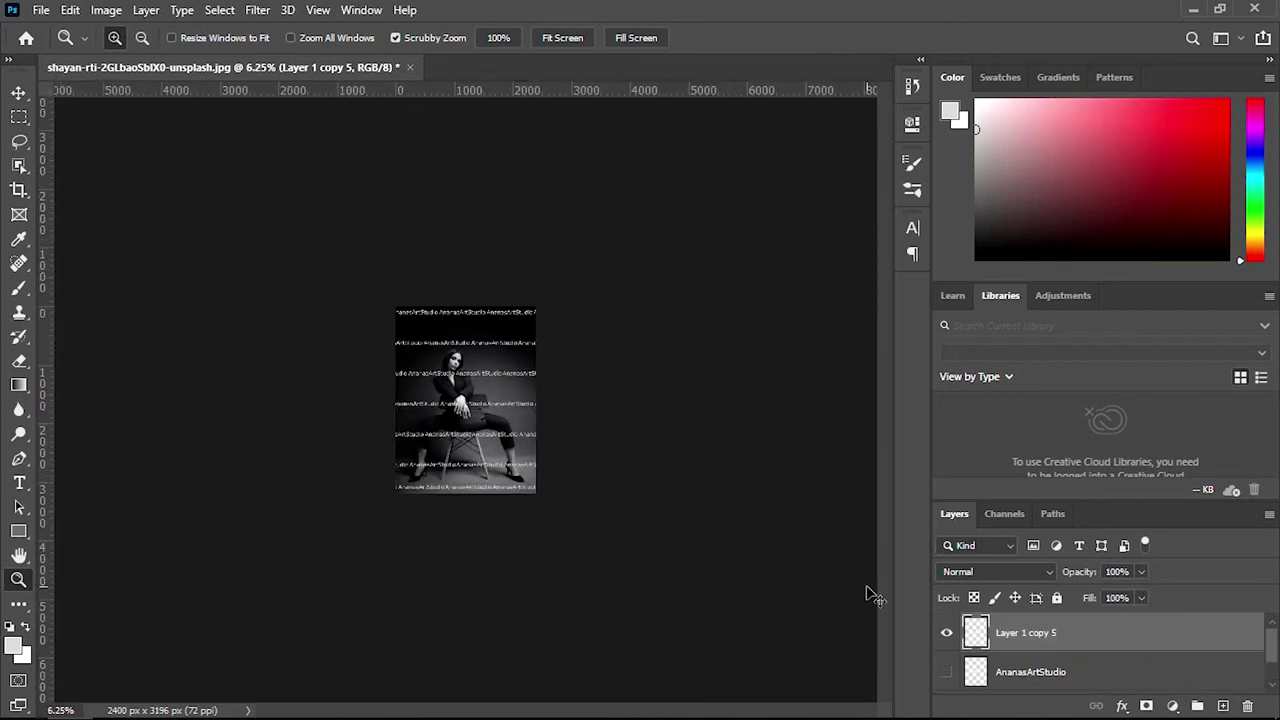
key("ctrl+t")
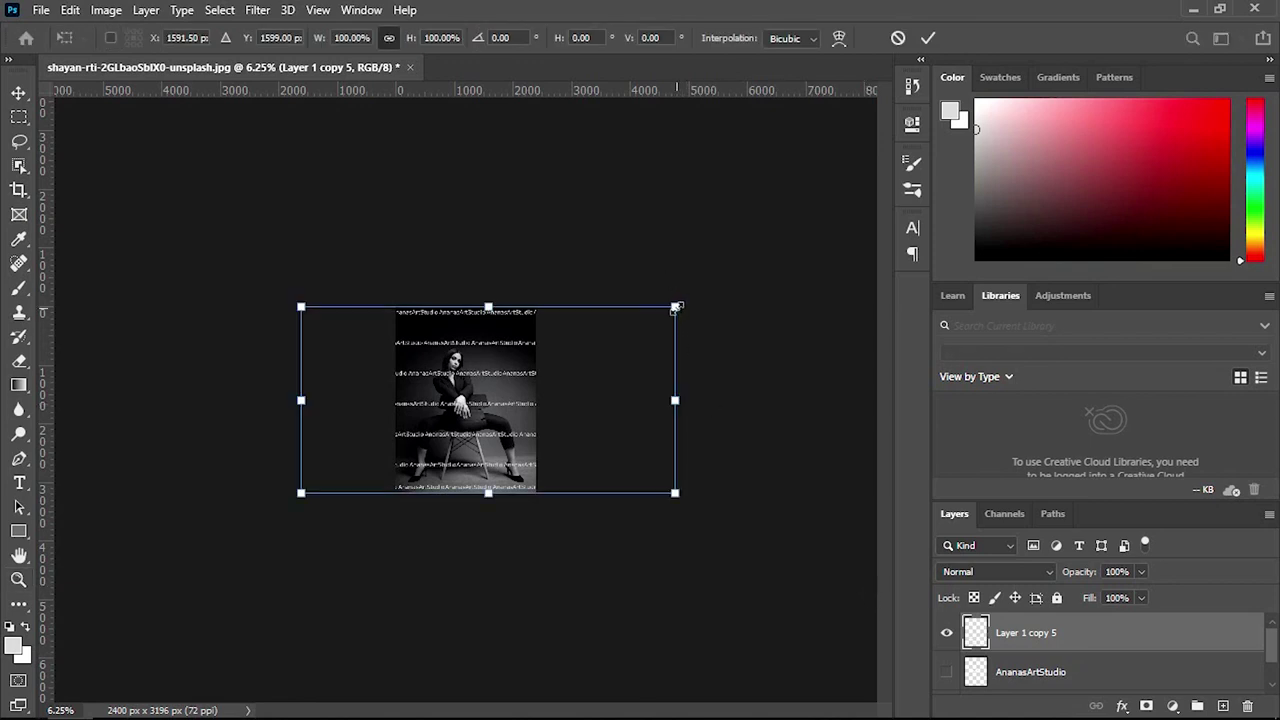
mouse_move(675, 307)
left_mouse_down()
mouse_move(638, 318)
mouse_move(669, 295)
left_mouse_up()
key("ctrl+h")
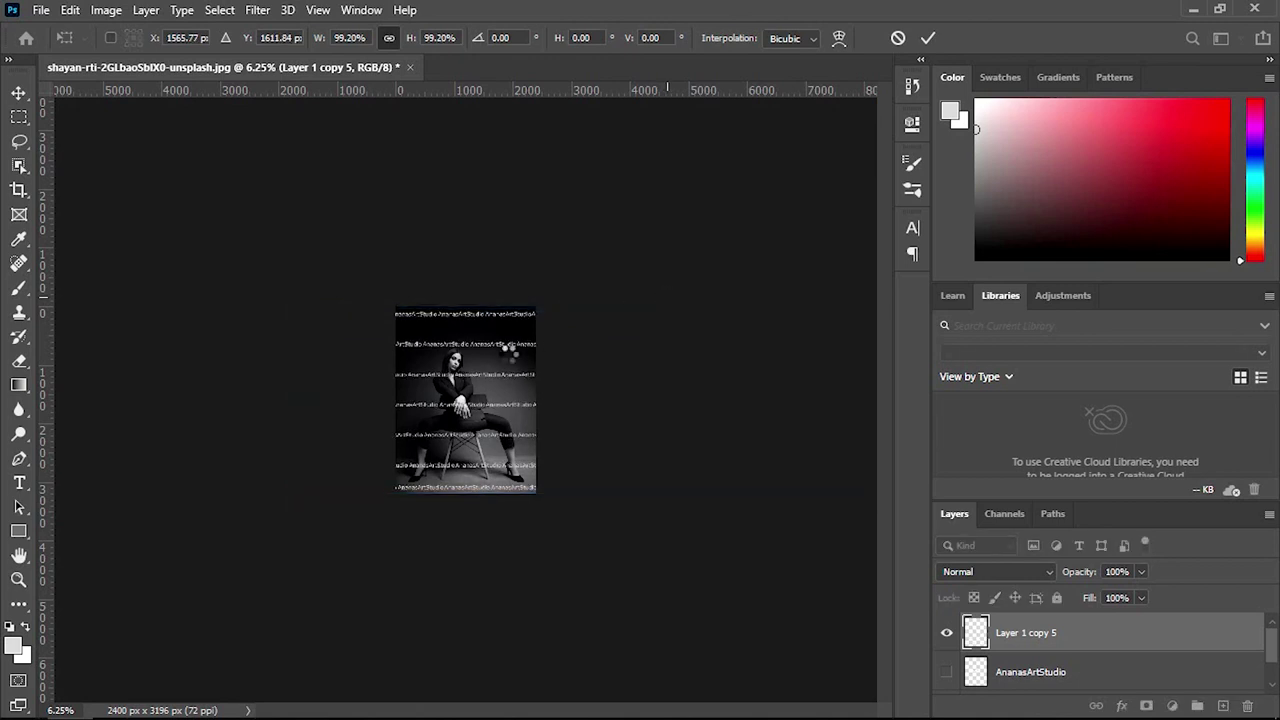
Zoom back in on the portrait
key("z")
left_click(492, 360)
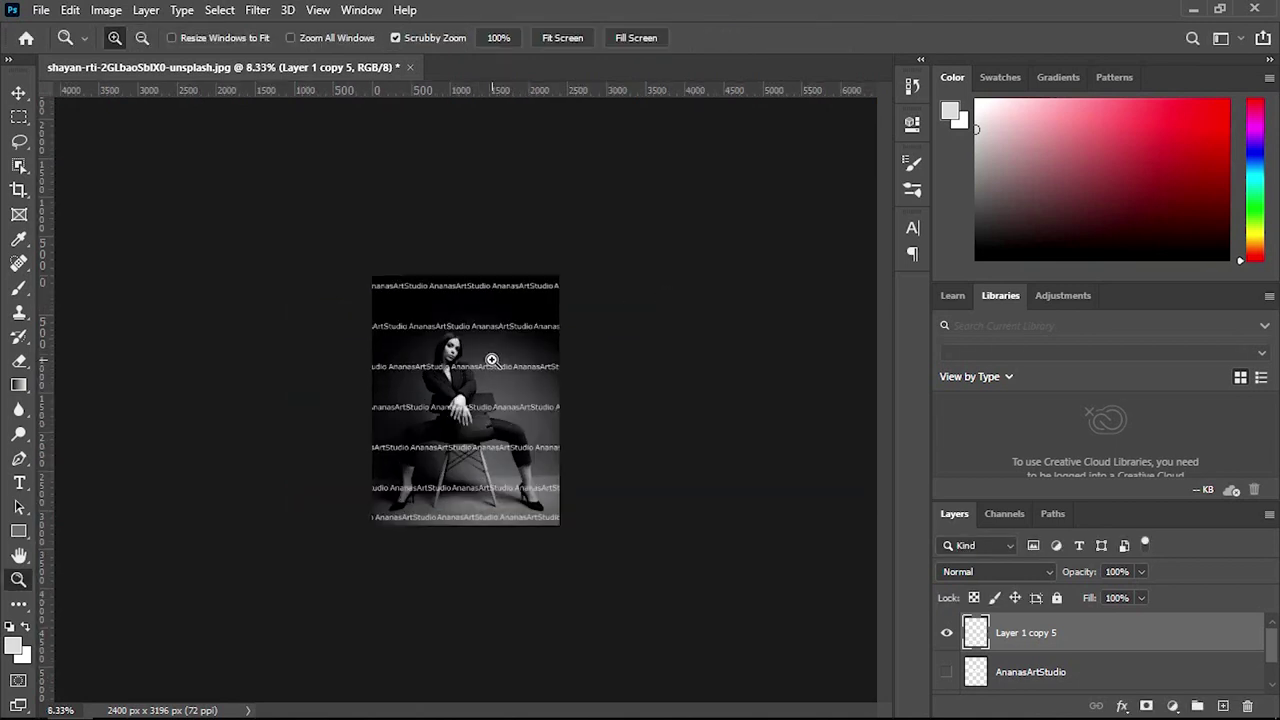
left_click(492, 360)
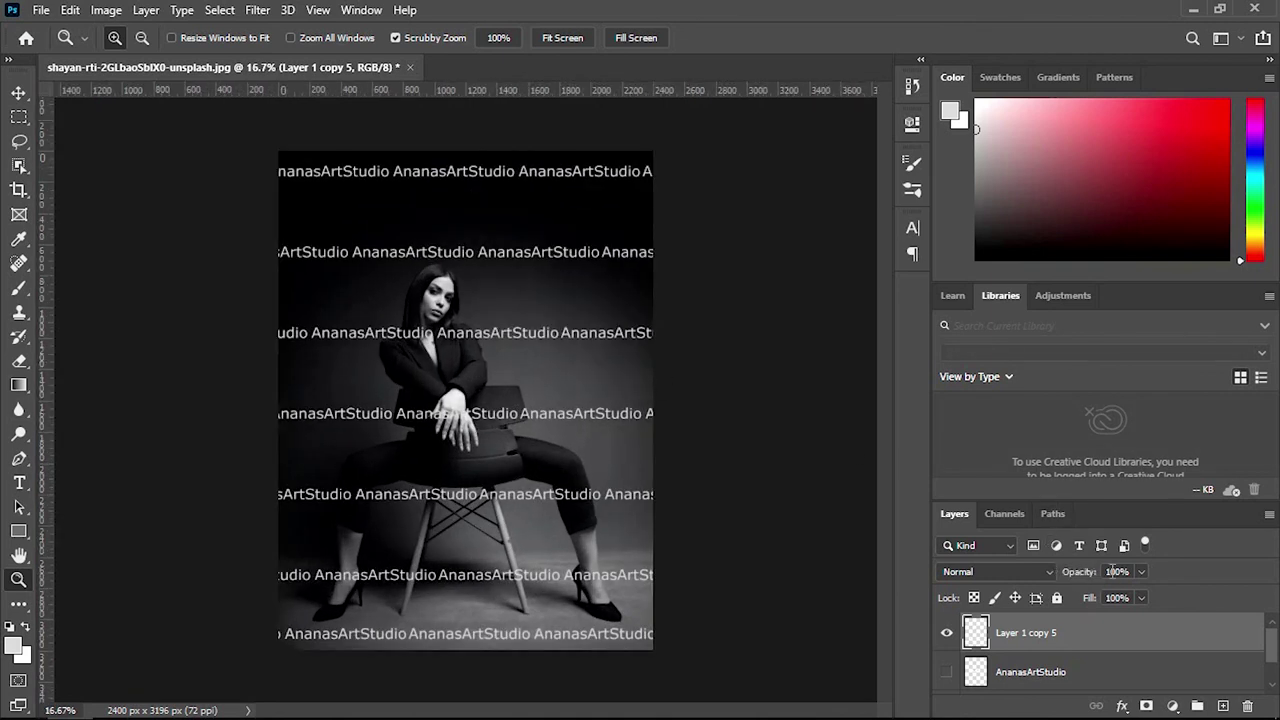
Set Layer 1 copy 5 to 41% opacity and 68% fill
left_click(1141, 573)
left_click_drag(1116, 597, 1093, 598)
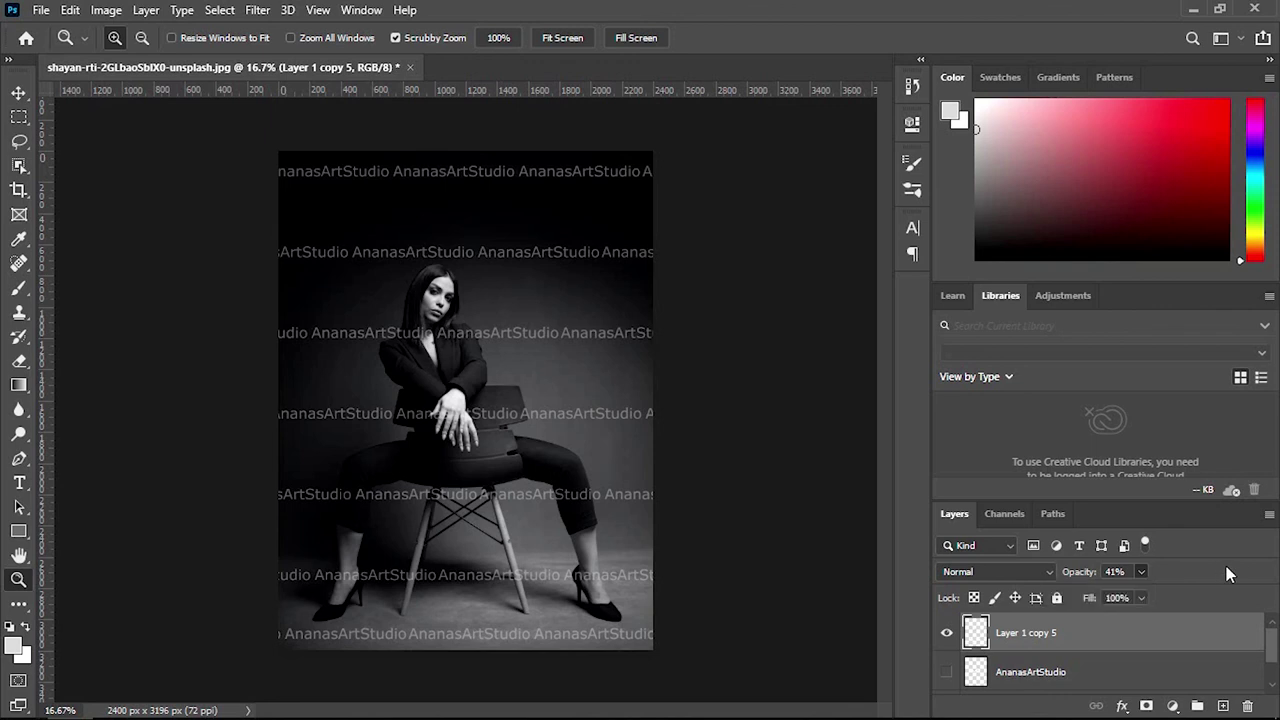
left_click_drag(1140, 598, 1112, 622)
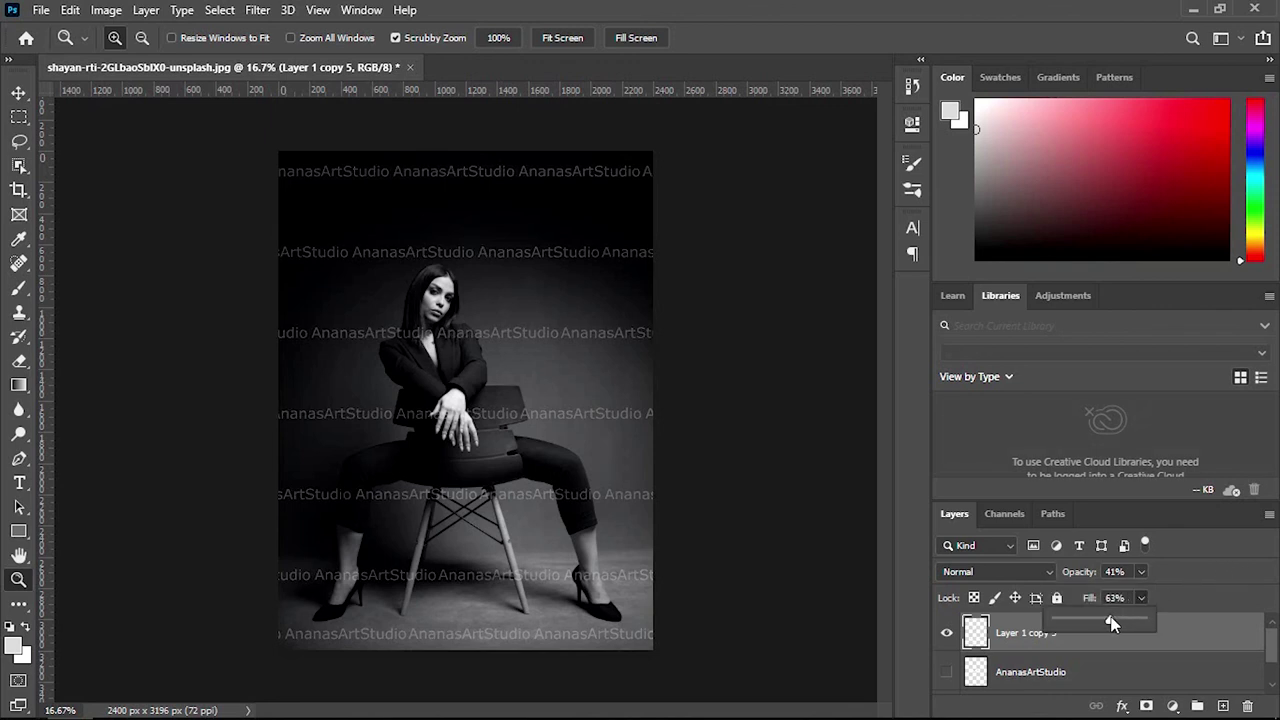
left_click_drag(1112, 622, 1116, 620)
left_click(1173, 601)
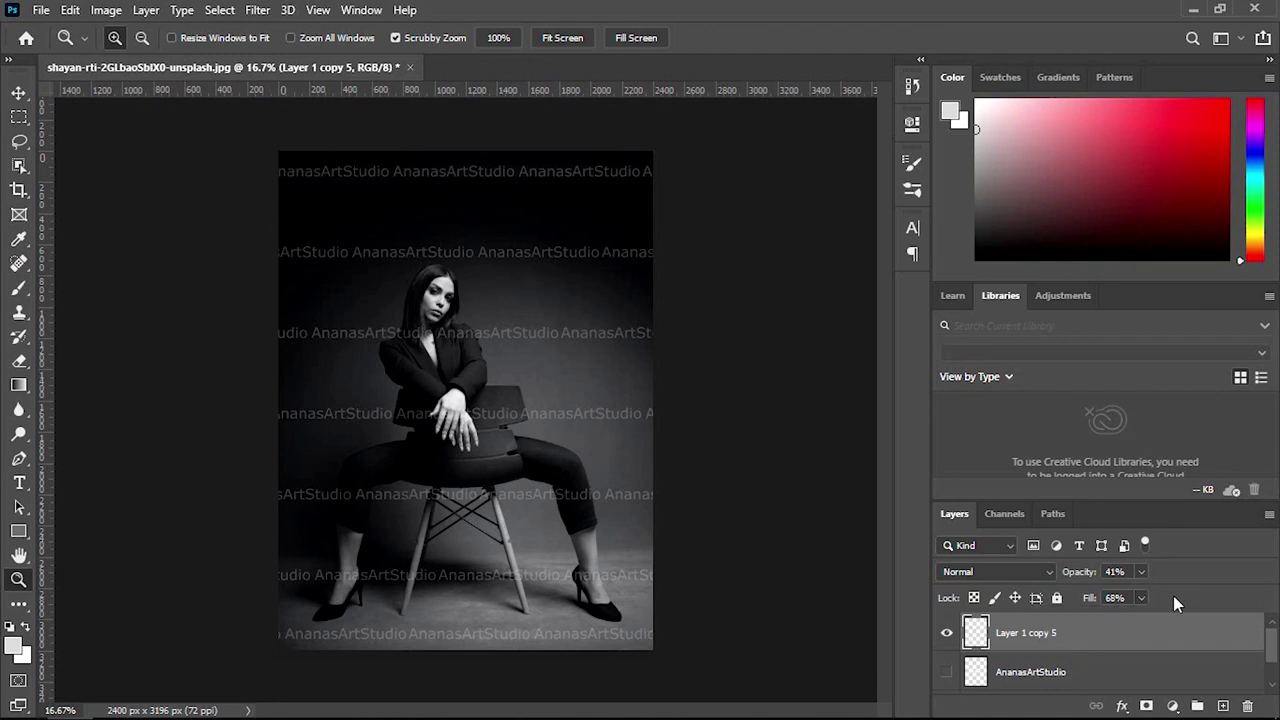